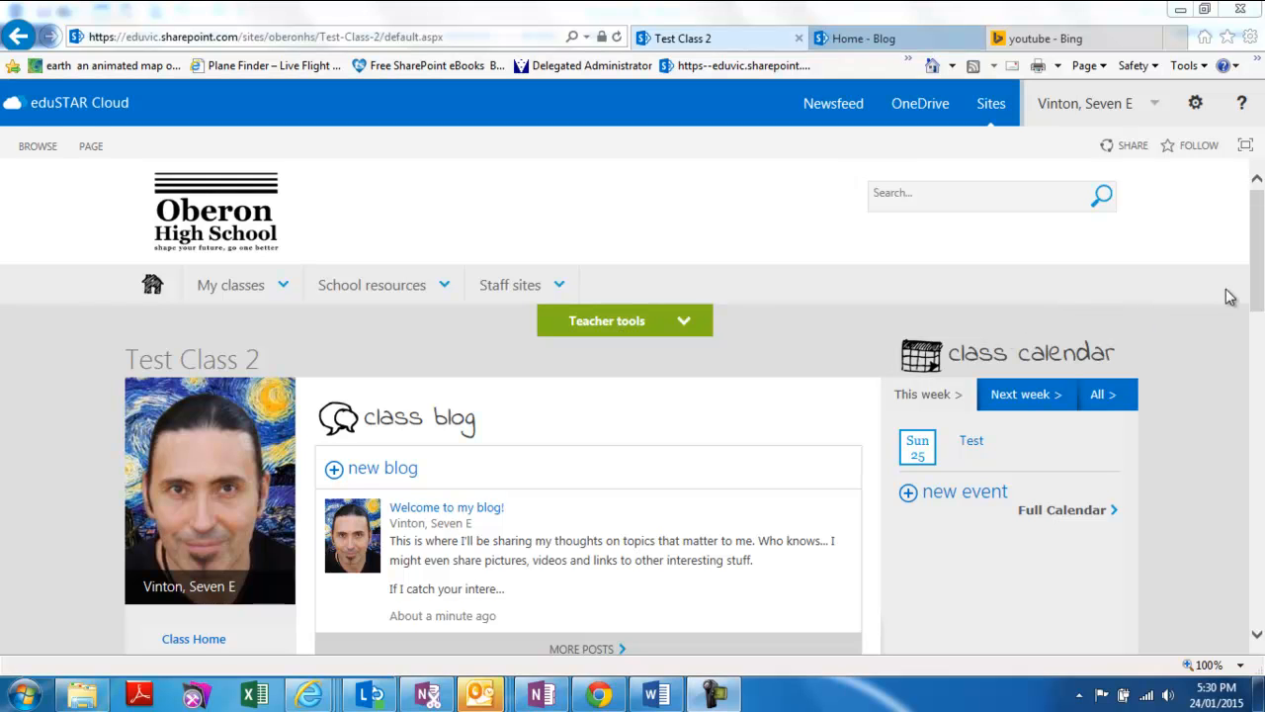
{"action": "left_click_drag", "start_coordinate": [1254, 284], "coordinate": [1258, 301]}
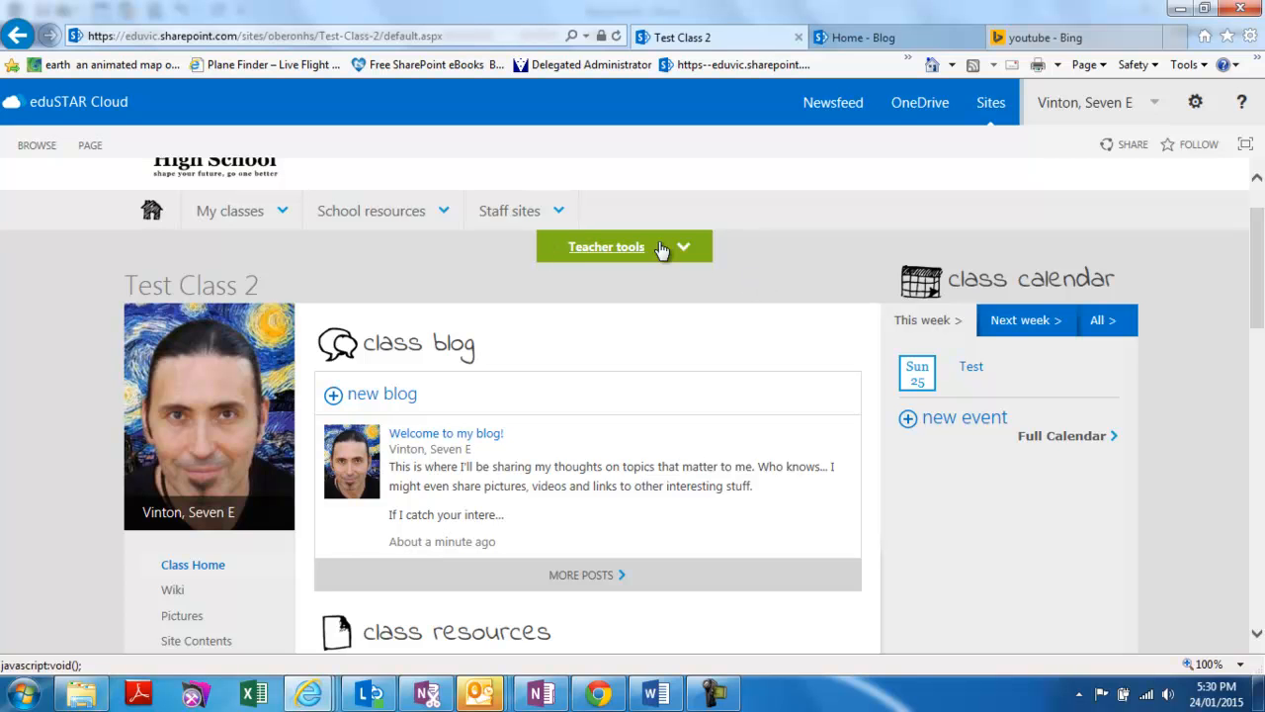
{"action": "left_click_drag", "start_coordinate": [1255, 311], "coordinate": [1255, 296]}
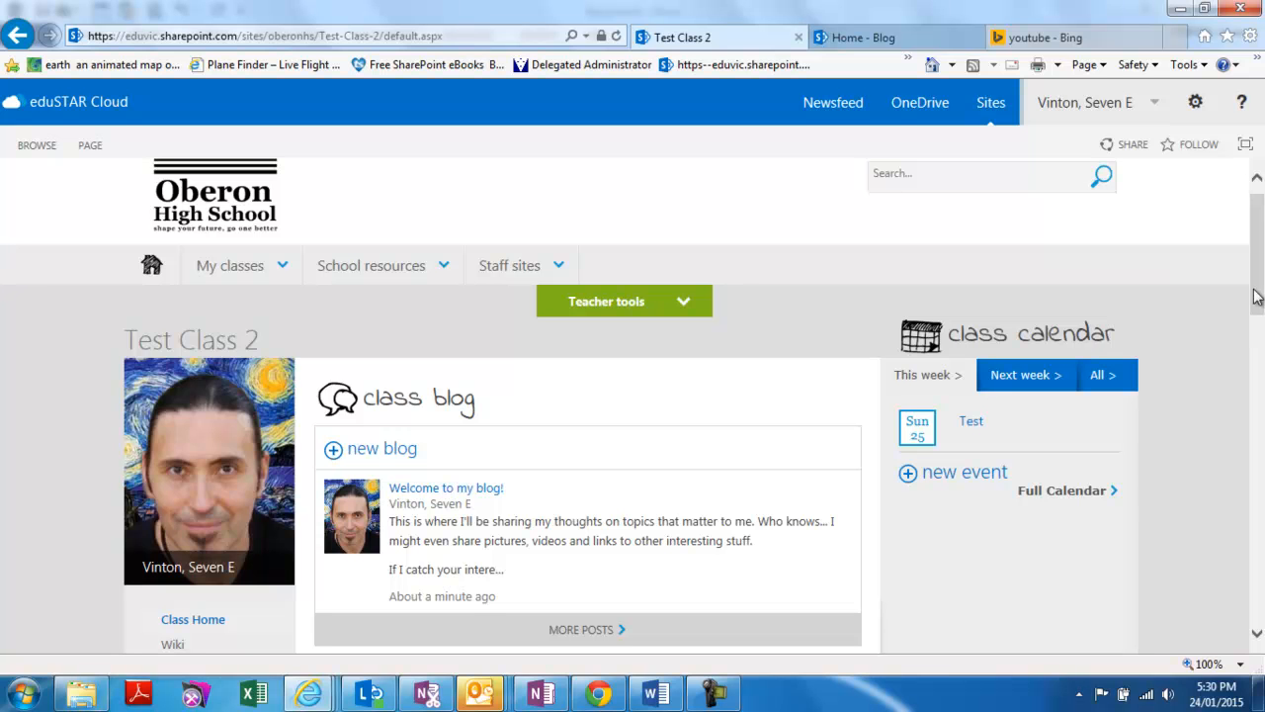
{"action": "left_click_drag", "start_coordinate": [1255, 297], "coordinate": [1258, 313]}
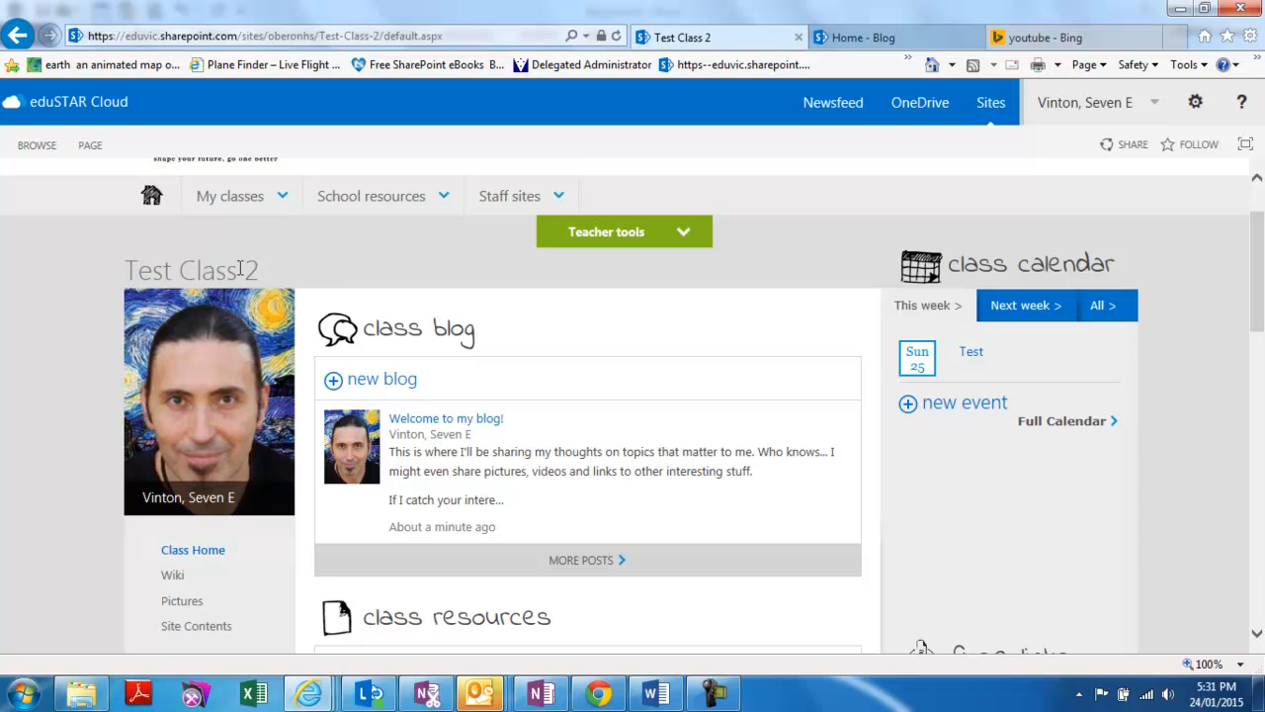
{"action": "left_click", "coordinate": [714, 690]}
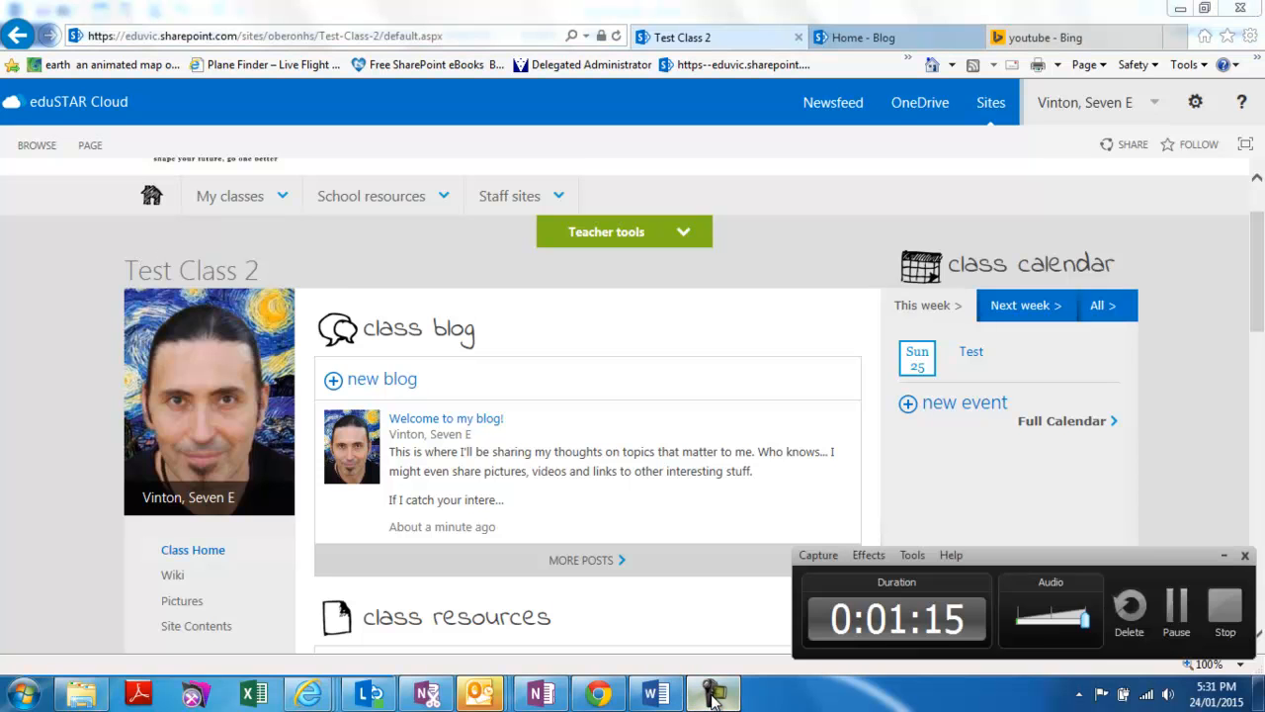
{"action": "left_click", "coordinate": [1169, 618]}
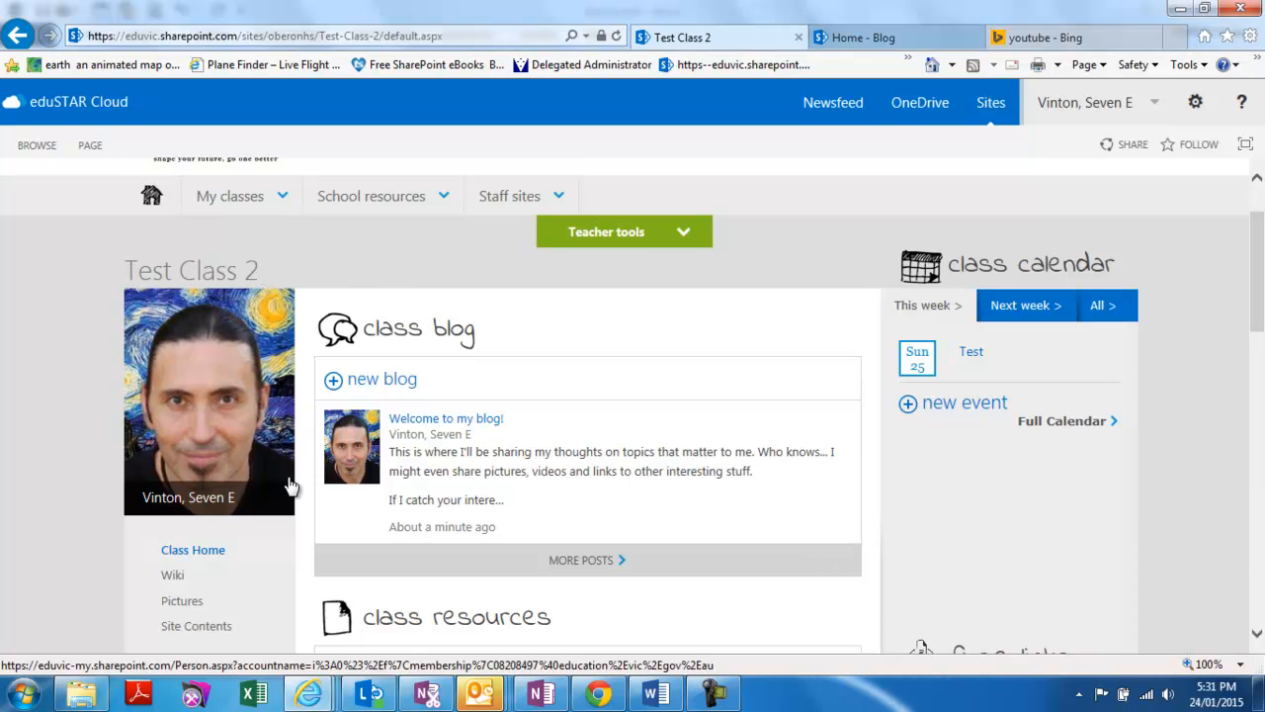
{"action": "left_click_drag", "start_coordinate": [1261, 309], "coordinate": [1260, 331]}
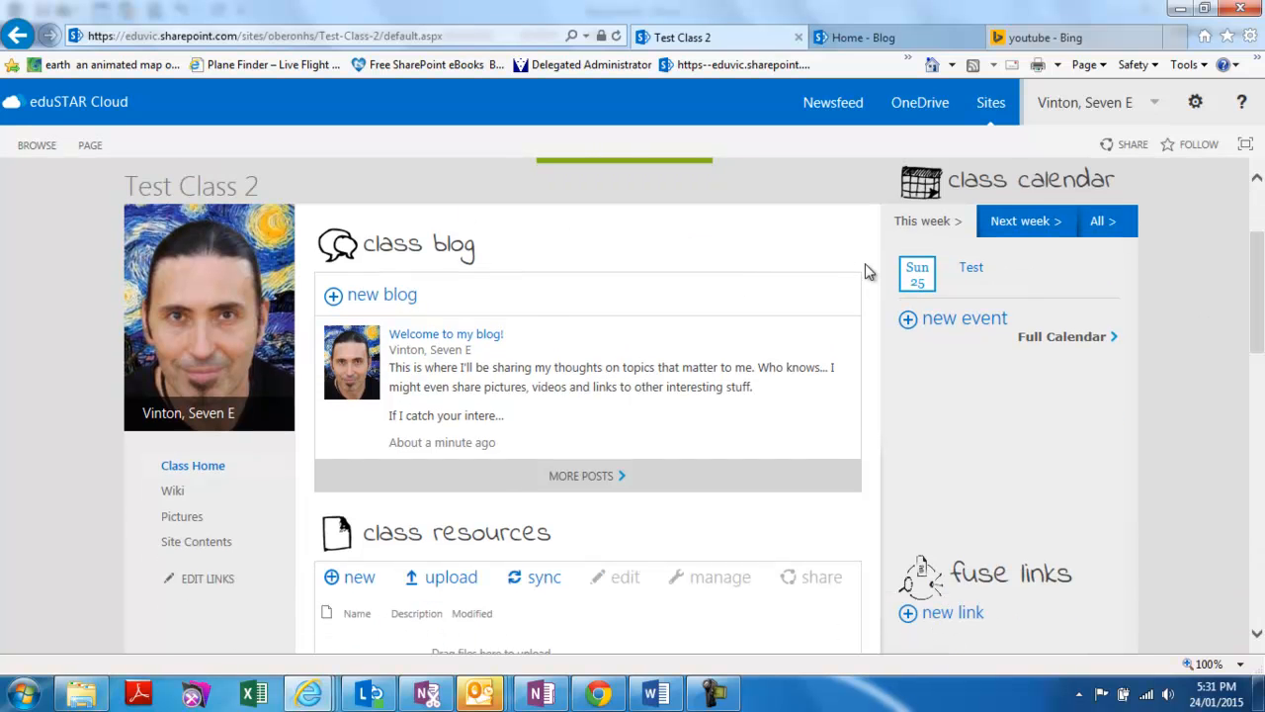
{"action": "left_click_drag", "start_coordinate": [1260, 253], "coordinate": [1261, 240]}
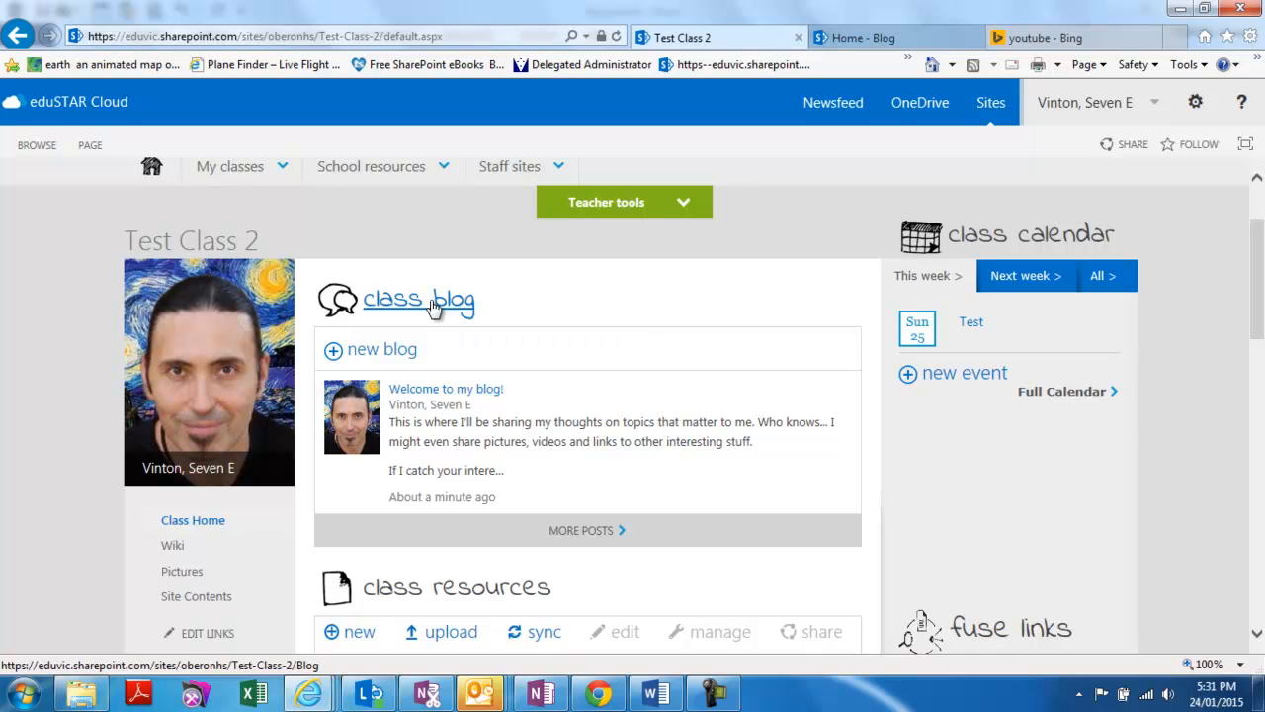
Step: Add an event titled "test" to the class calendar on 15 January 2015 at 7:30 AM, and return to the class home page
{"action": "left_click", "coordinate": [1045, 245]}
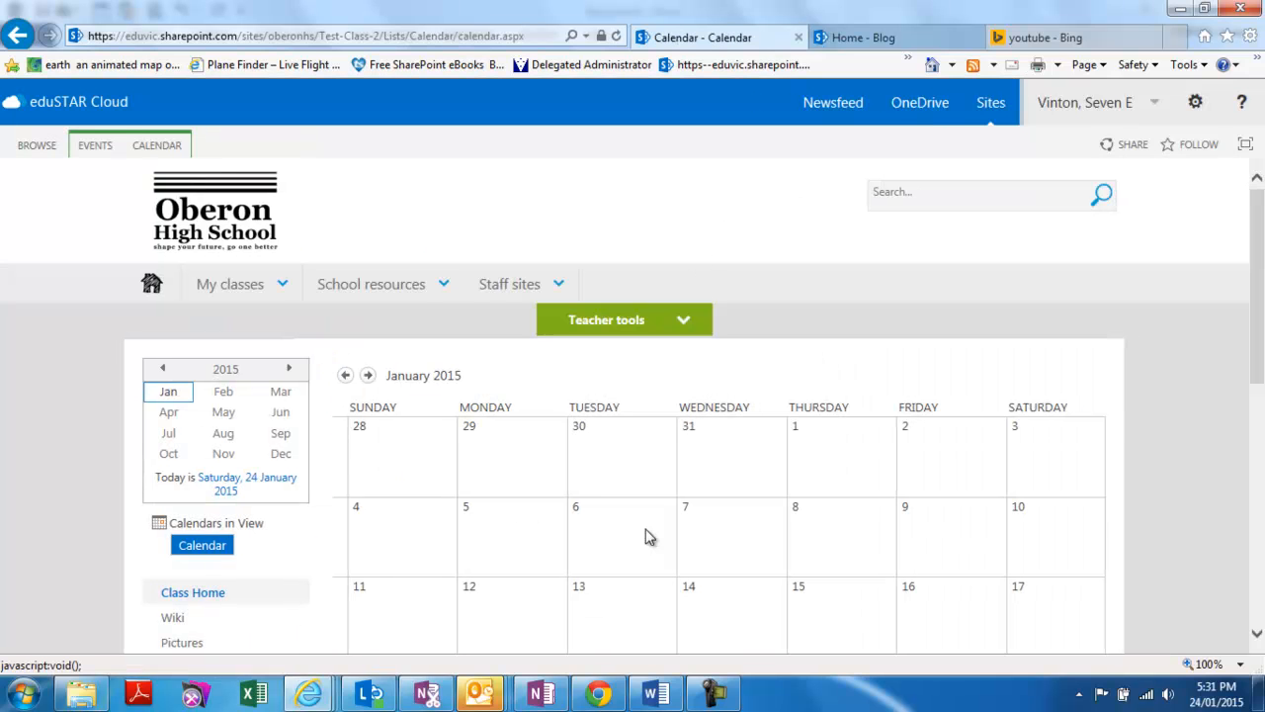
{"action": "left_click", "coordinate": [816, 594]}
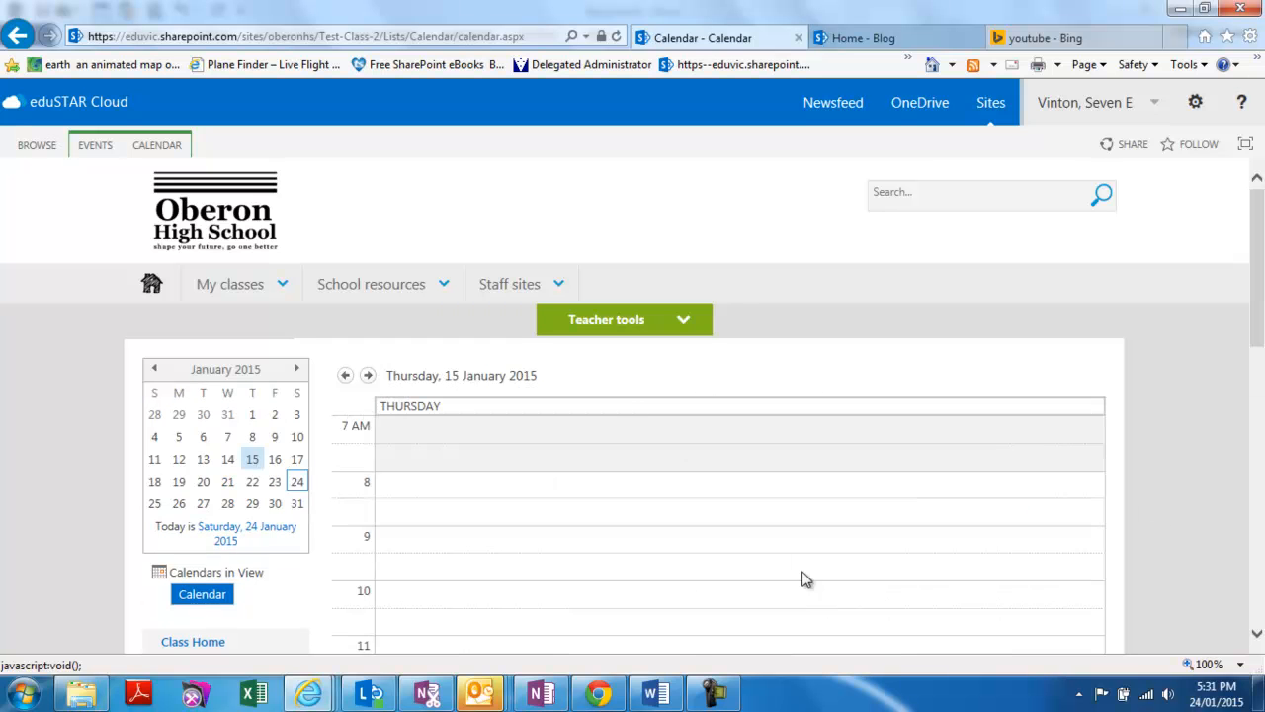
{"action": "double_click", "coordinate": [434, 463]}
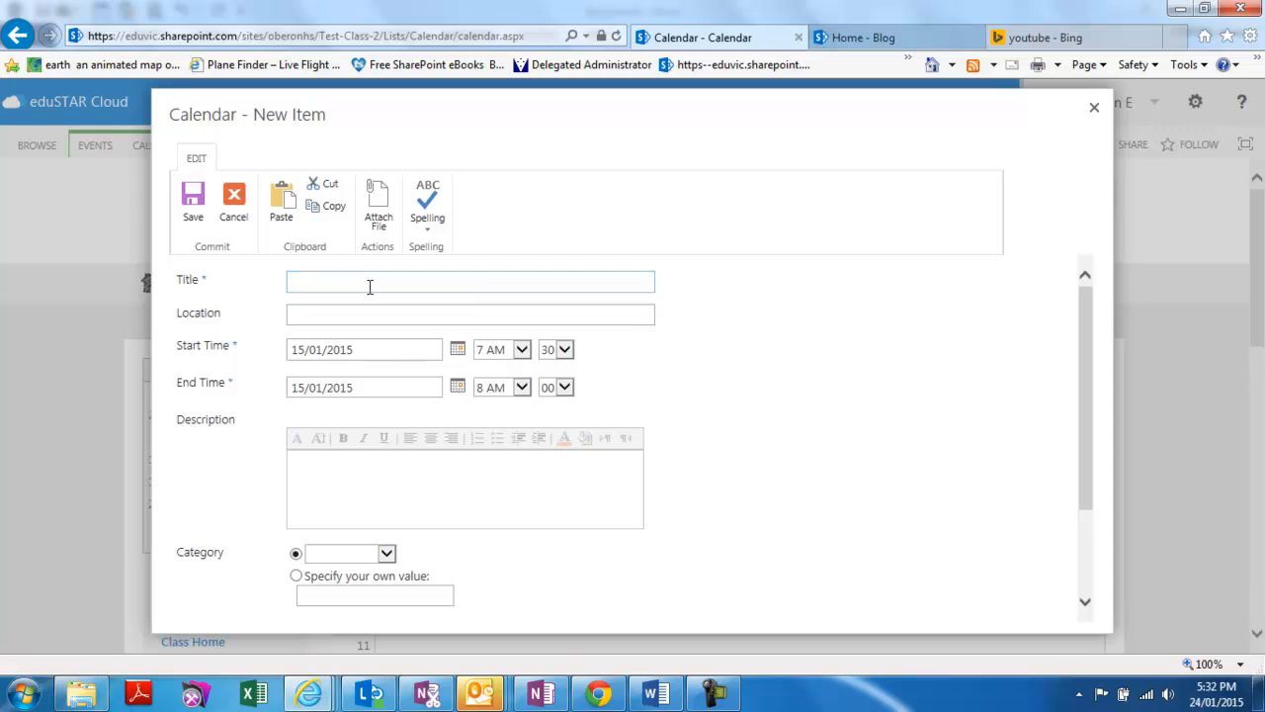
{"action": "type", "text": "test"}
{"action": "left_click", "coordinate": [193, 198]}
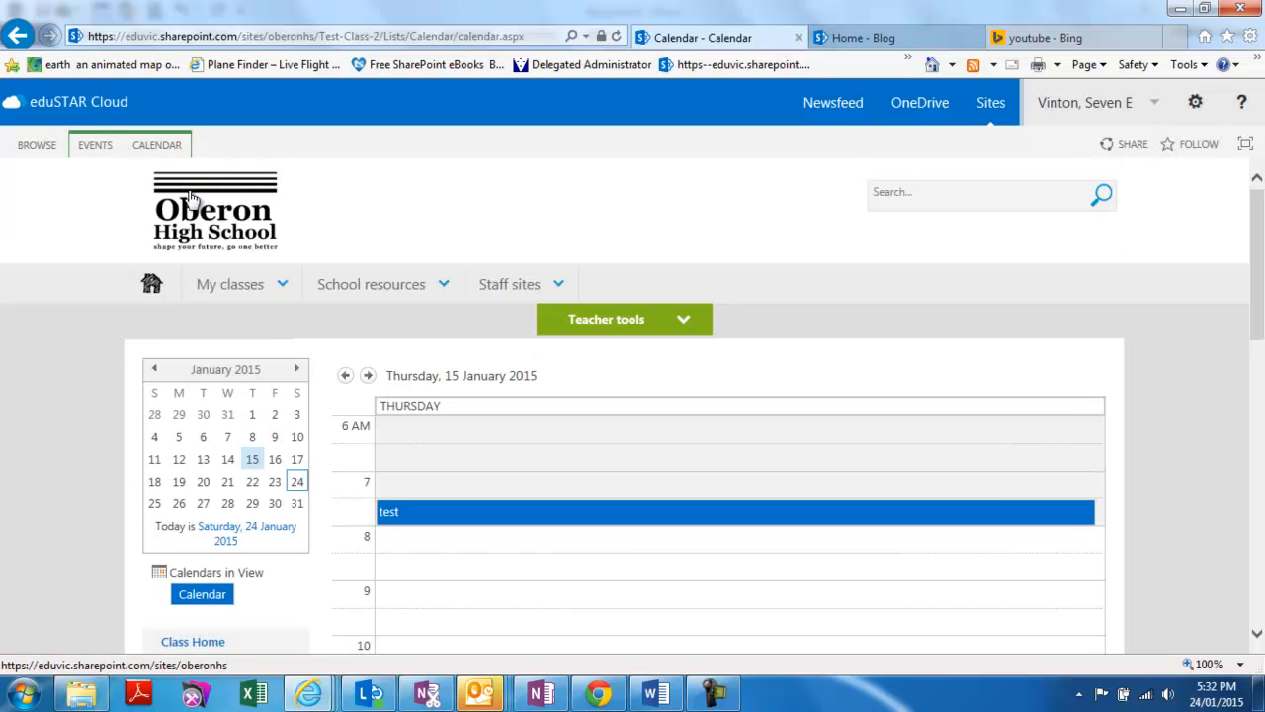
{"action": "left_click", "coordinate": [17, 35]}
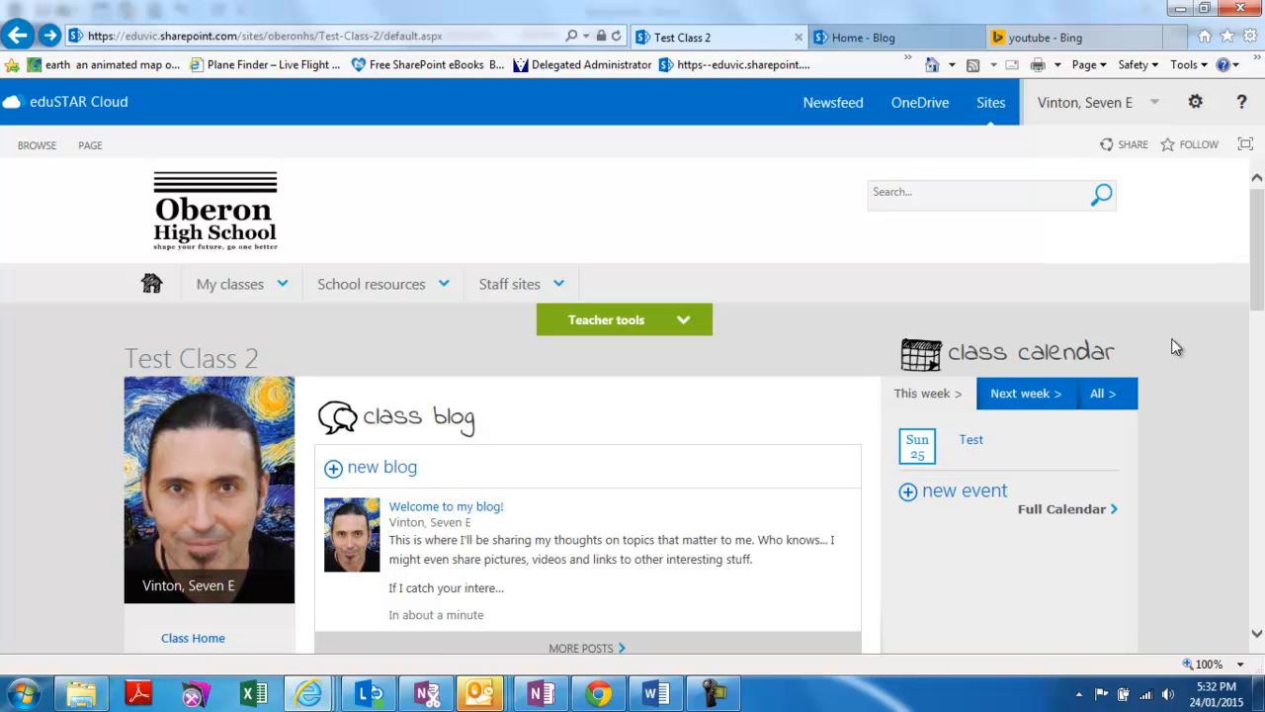
Step: Start a new FUSE link and restrict its search to AusVELS: Level 9 and The Arts
{"action": "left_click_drag", "start_coordinate": [1256, 290], "coordinate": [1259, 382]}
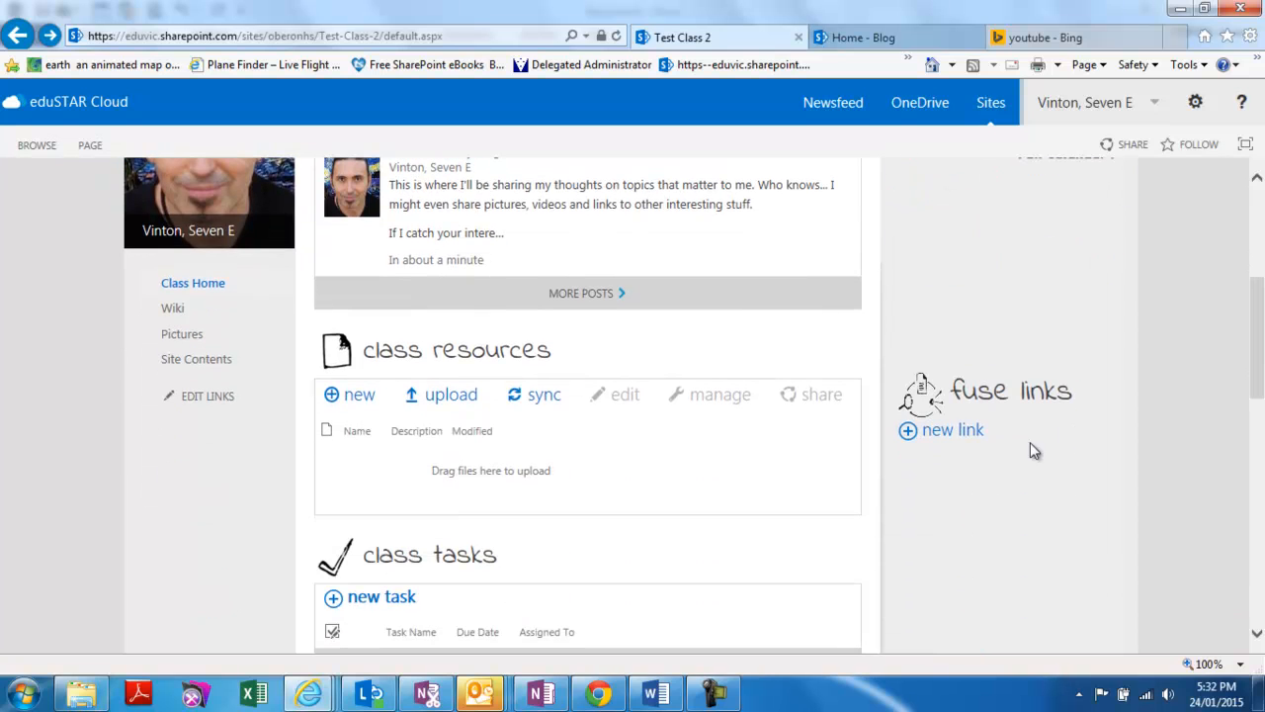
{"action": "left_click_drag", "start_coordinate": [1256, 370], "coordinate": [1259, 394]}
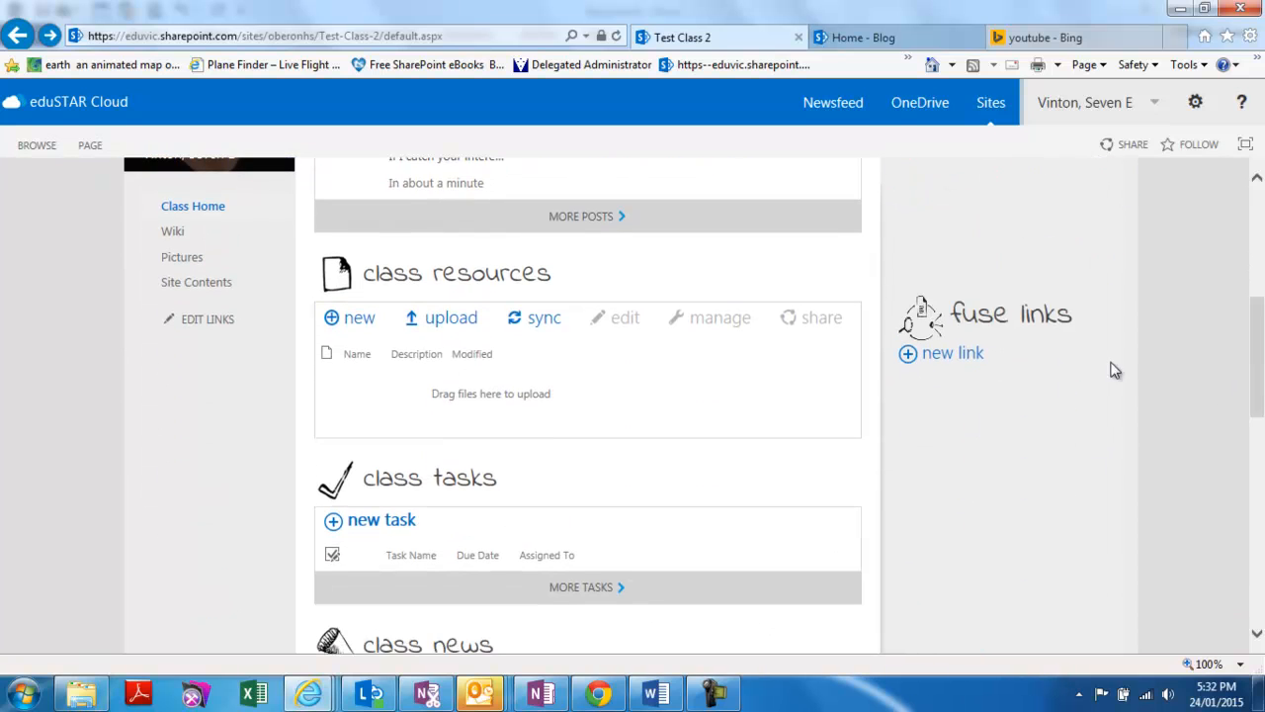
{"action": "left_click", "coordinate": [969, 356]}
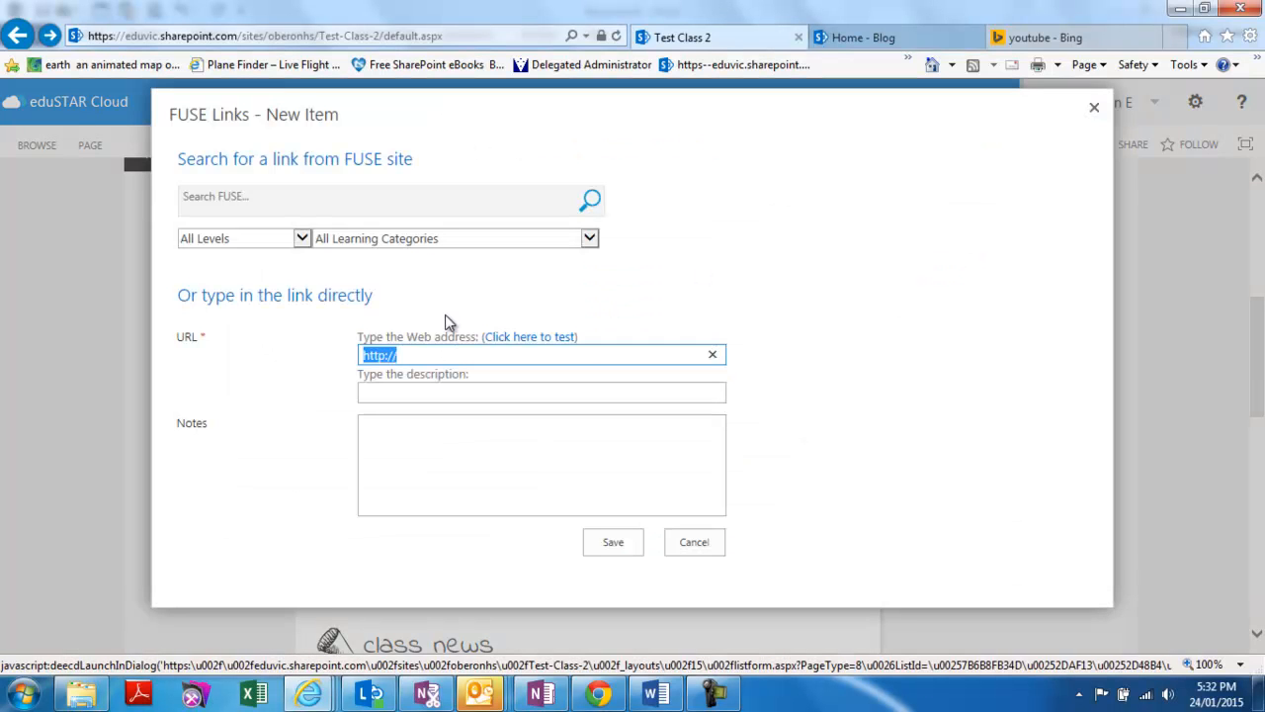
{"action": "left_click", "coordinate": [301, 238]}
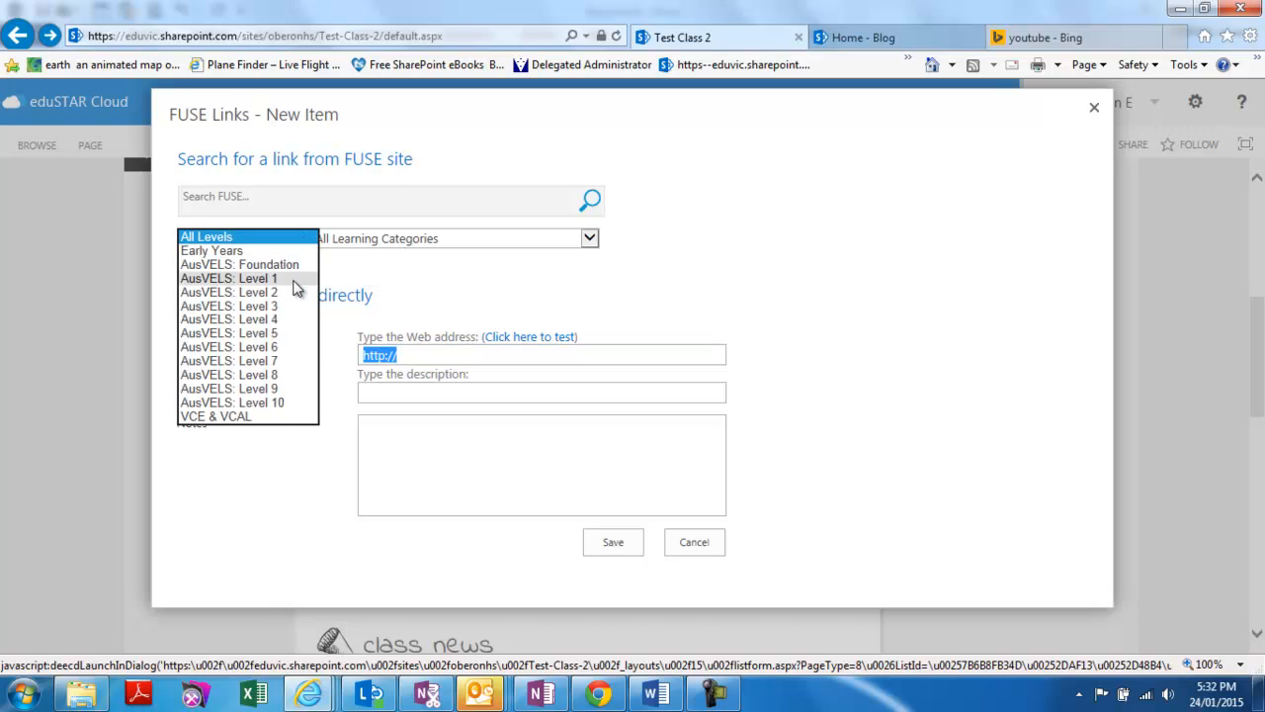
{"action": "left_click", "coordinate": [278, 390]}
{"action": "left_click", "coordinate": [589, 239]}
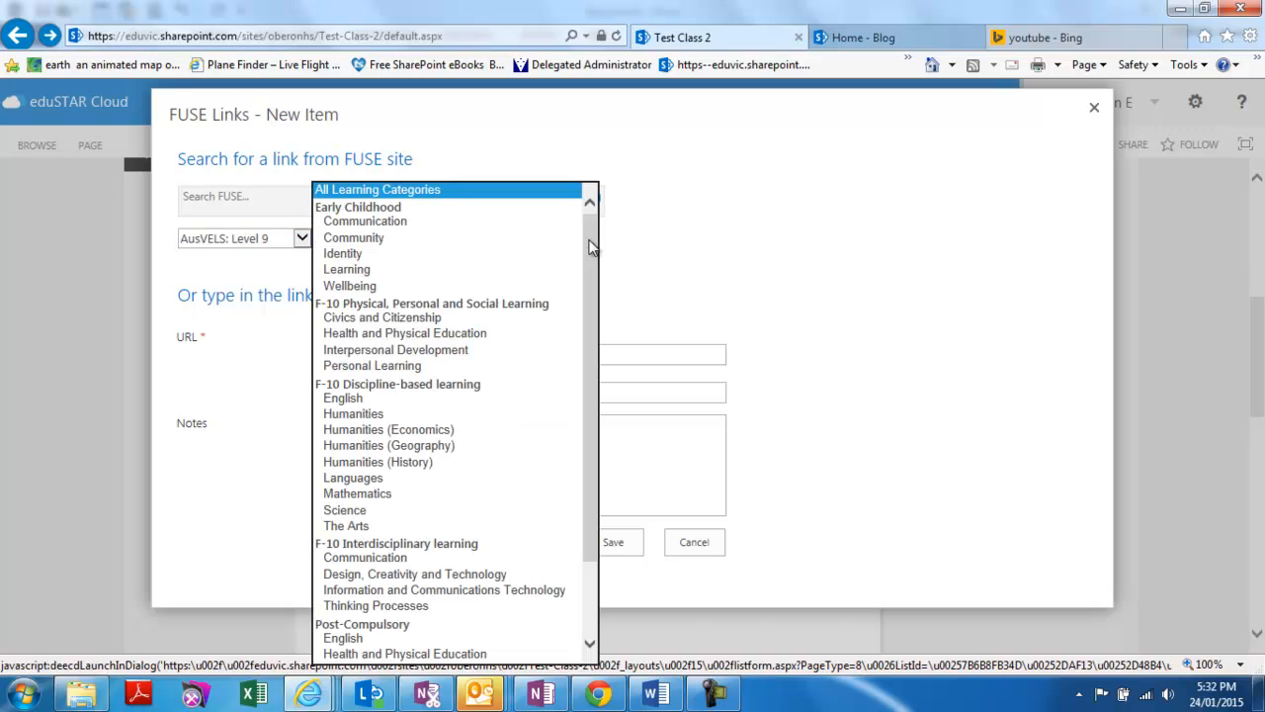
{"action": "left_click_drag", "start_coordinate": [591, 246], "coordinate": [597, 298]}
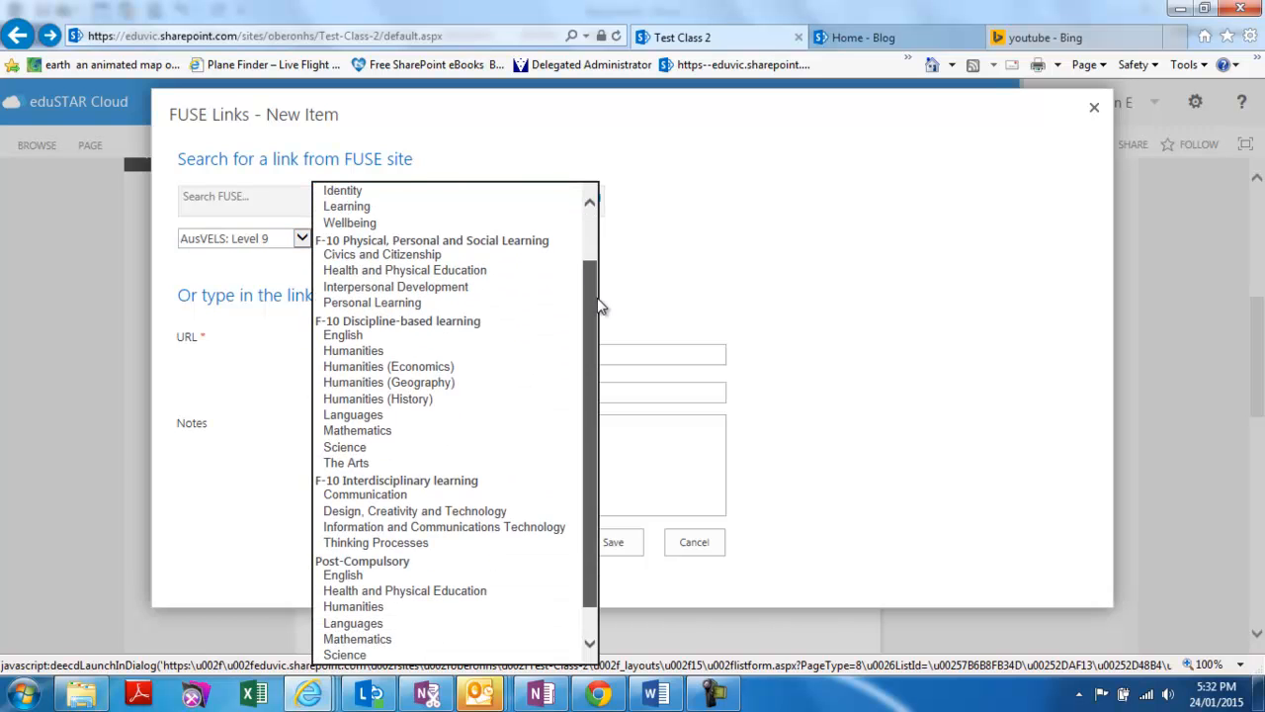
{"action": "left_click", "coordinate": [415, 462]}
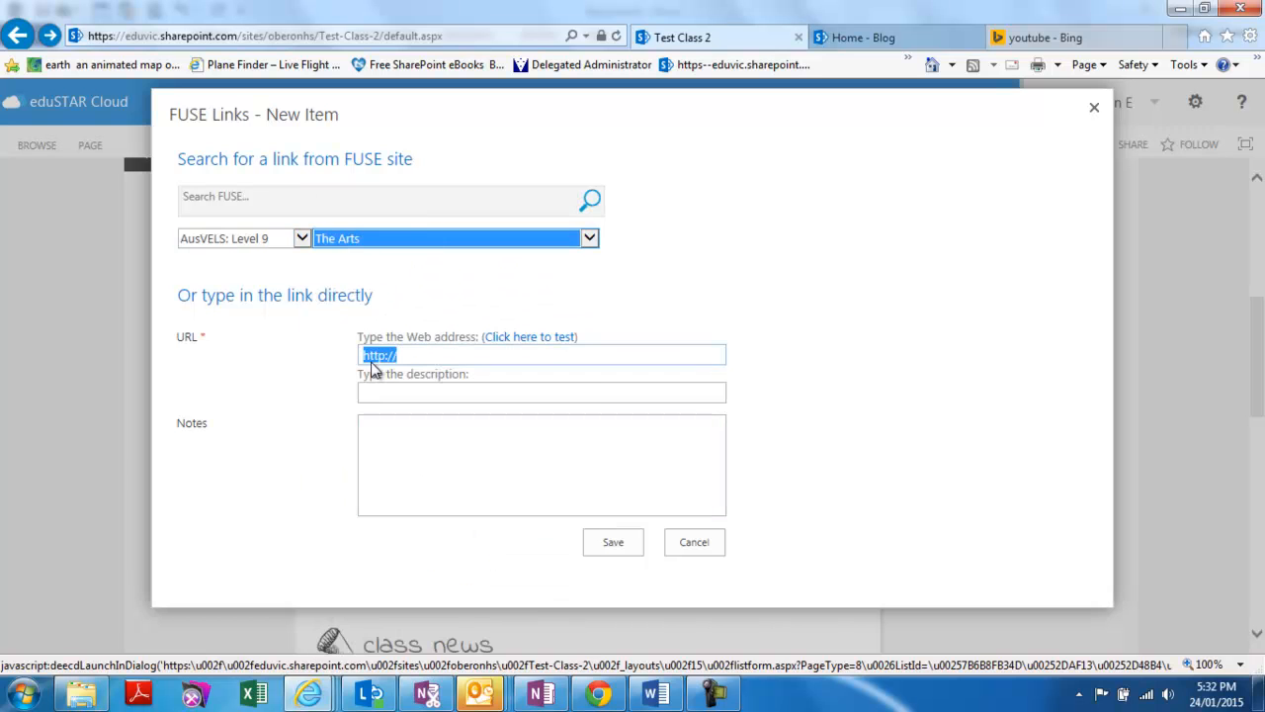
Step: Search FUSE for "photography" and save the History of Photography Timeline result as a class link
{"action": "left_click", "coordinate": [353, 197]}
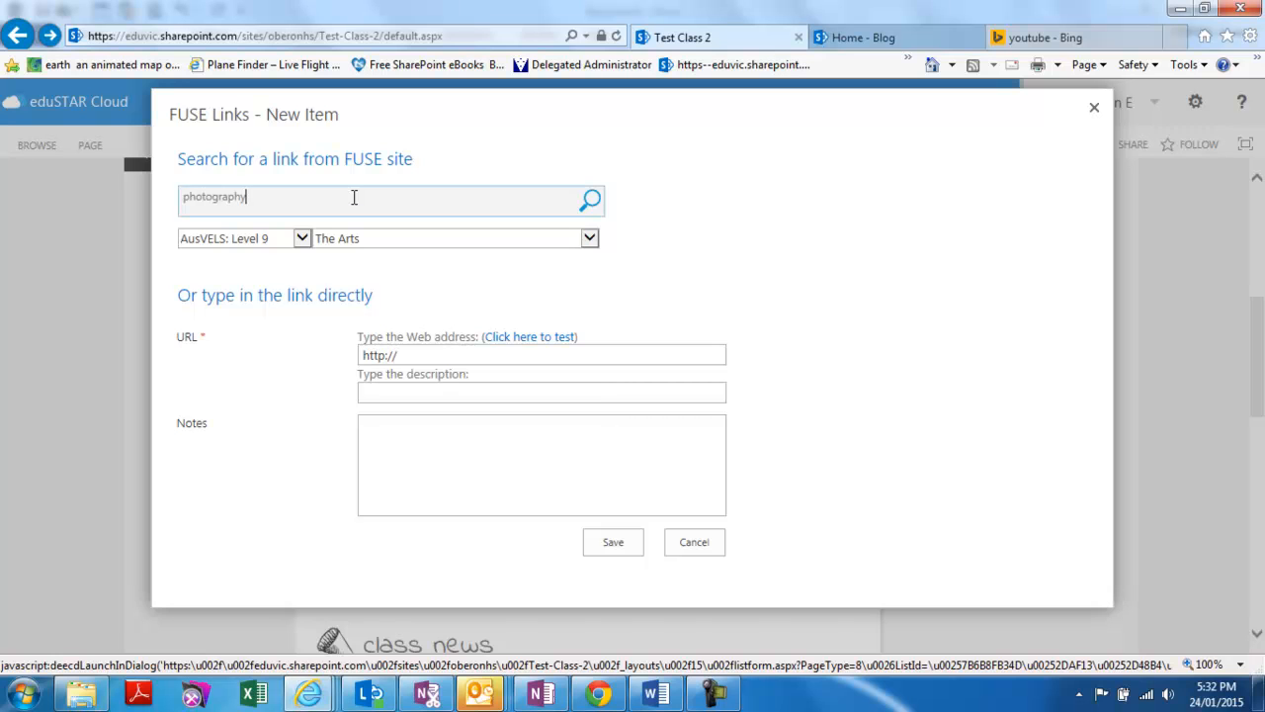
{"action": "left_click", "coordinate": [590, 201]}
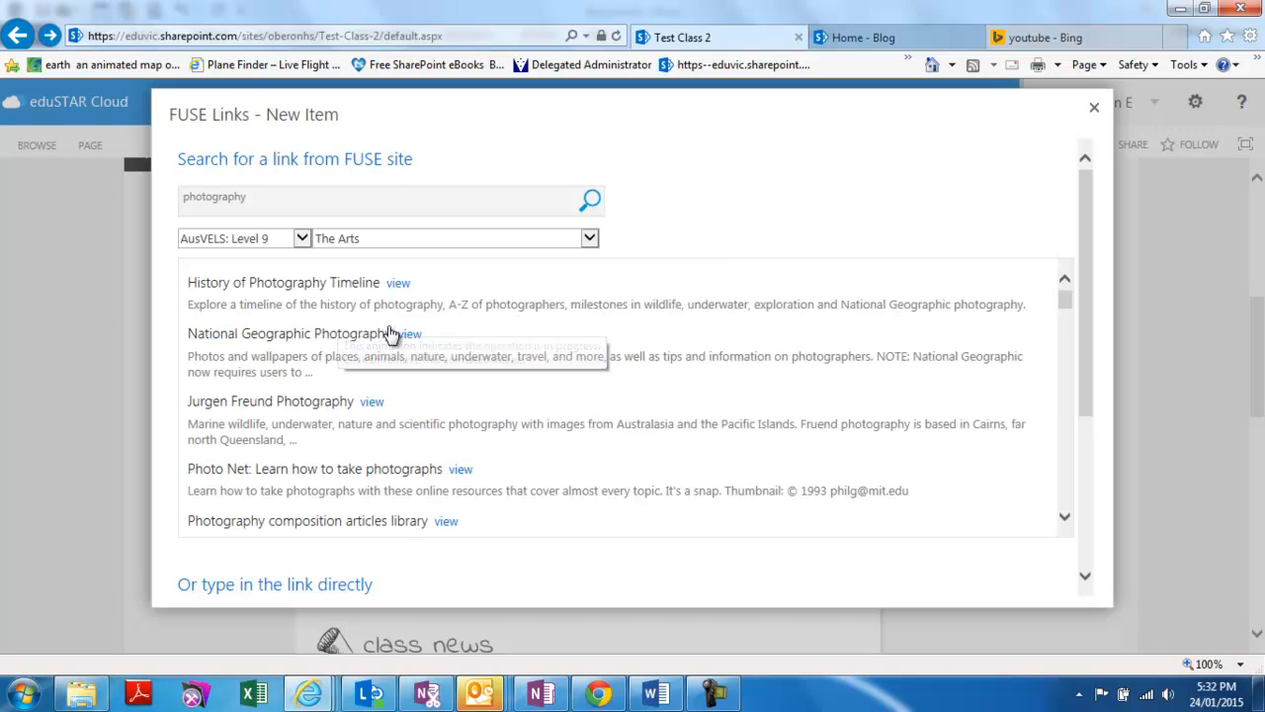
{"action": "left_click", "coordinate": [348, 284]}
{"action": "left_click", "coordinate": [605, 542]}
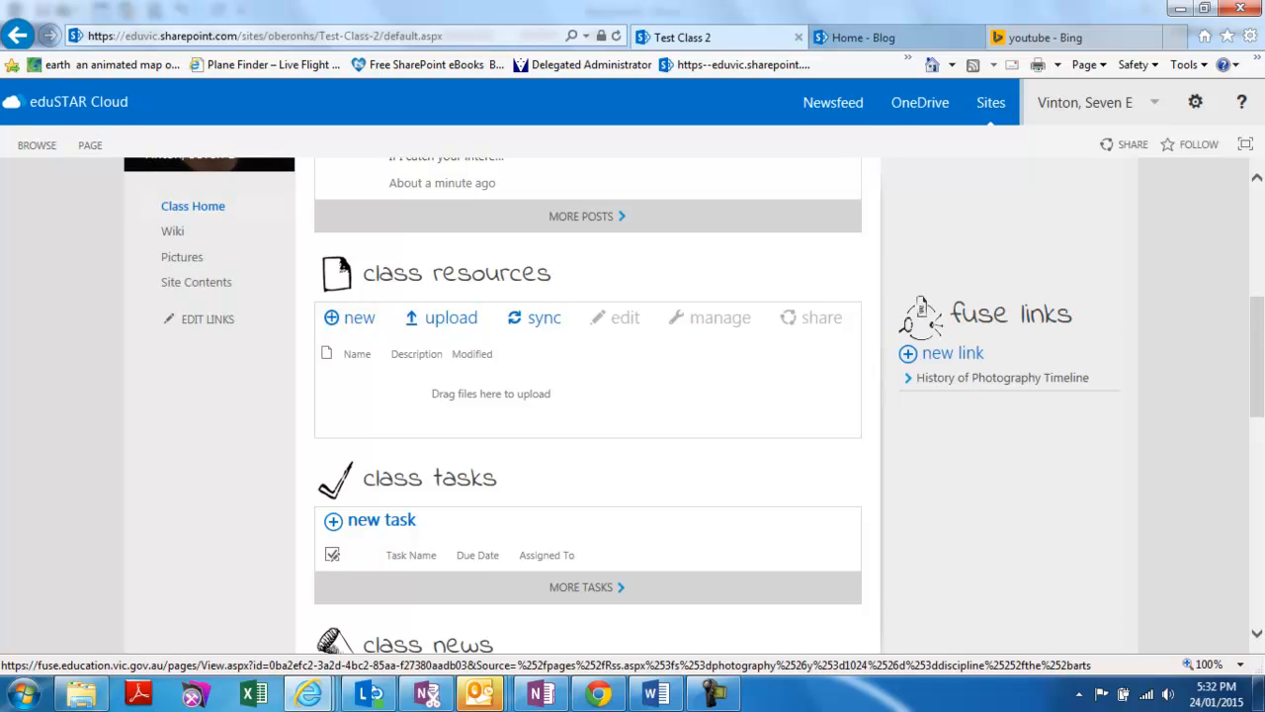
{"action": "scroll", "coordinate": [1260, 341], "scroll_direction": "down", "scroll_amount": 4}
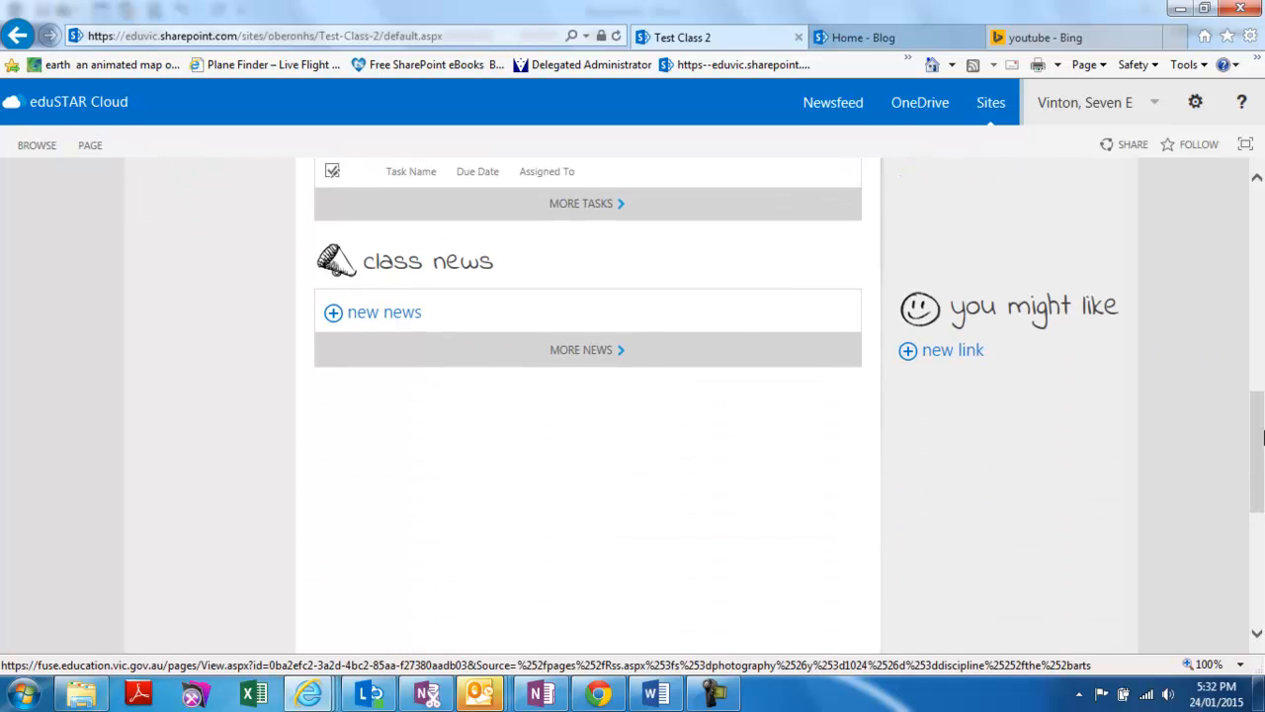
{"action": "left_click", "coordinate": [954, 351]}
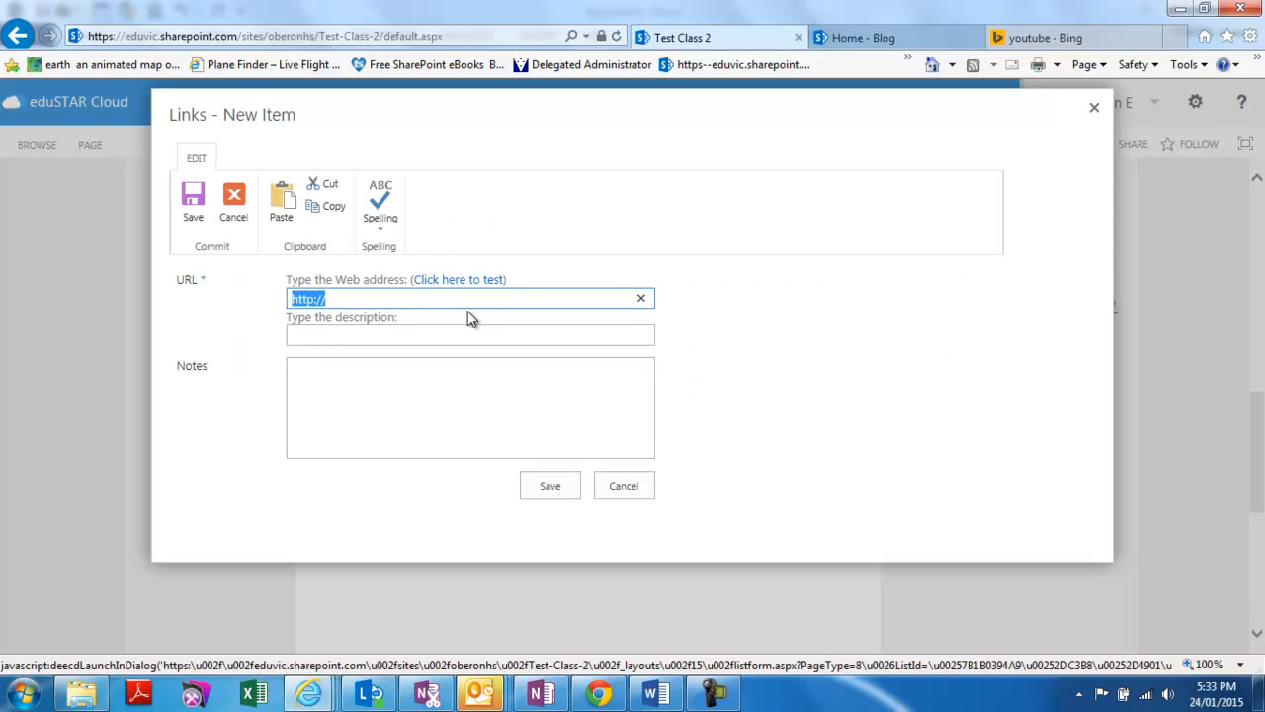
{"action": "left_click", "coordinate": [624, 485]}
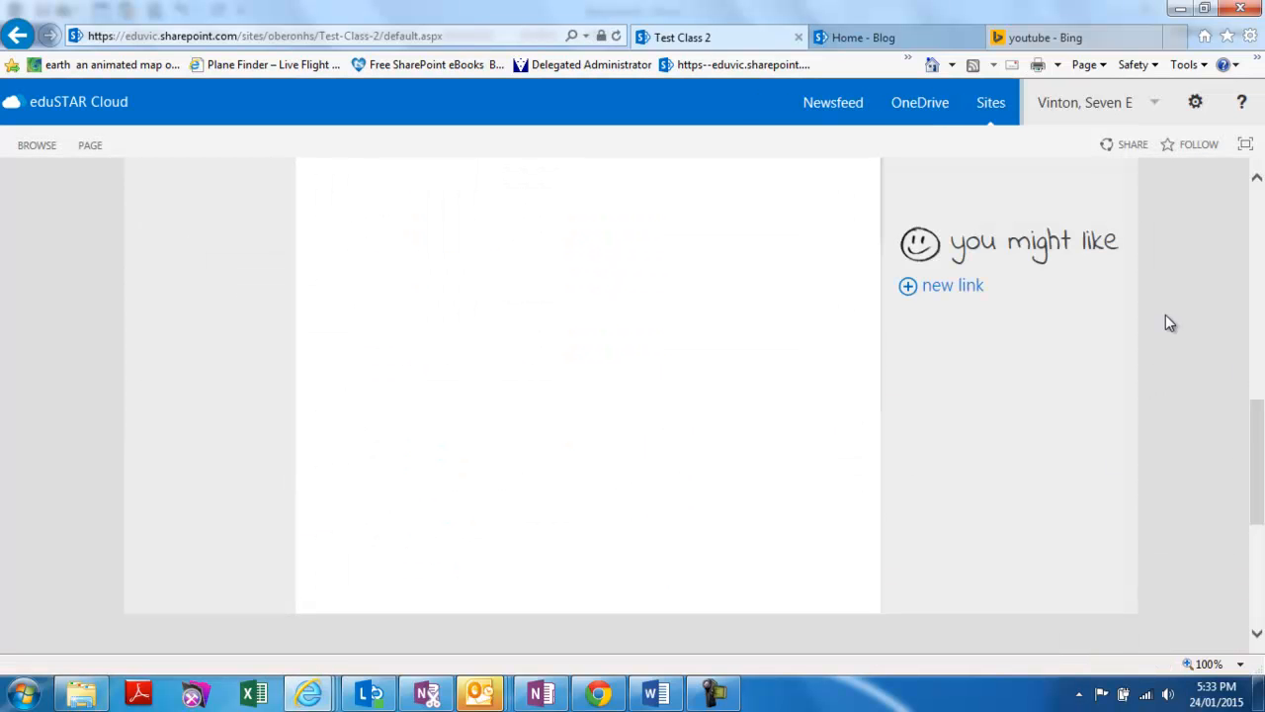
Step: Upload matrixl.docx from the DEECD_office365 folder to the class resources
{"action": "left_click_drag", "start_coordinate": [1254, 438], "coordinate": [1254, 365]}
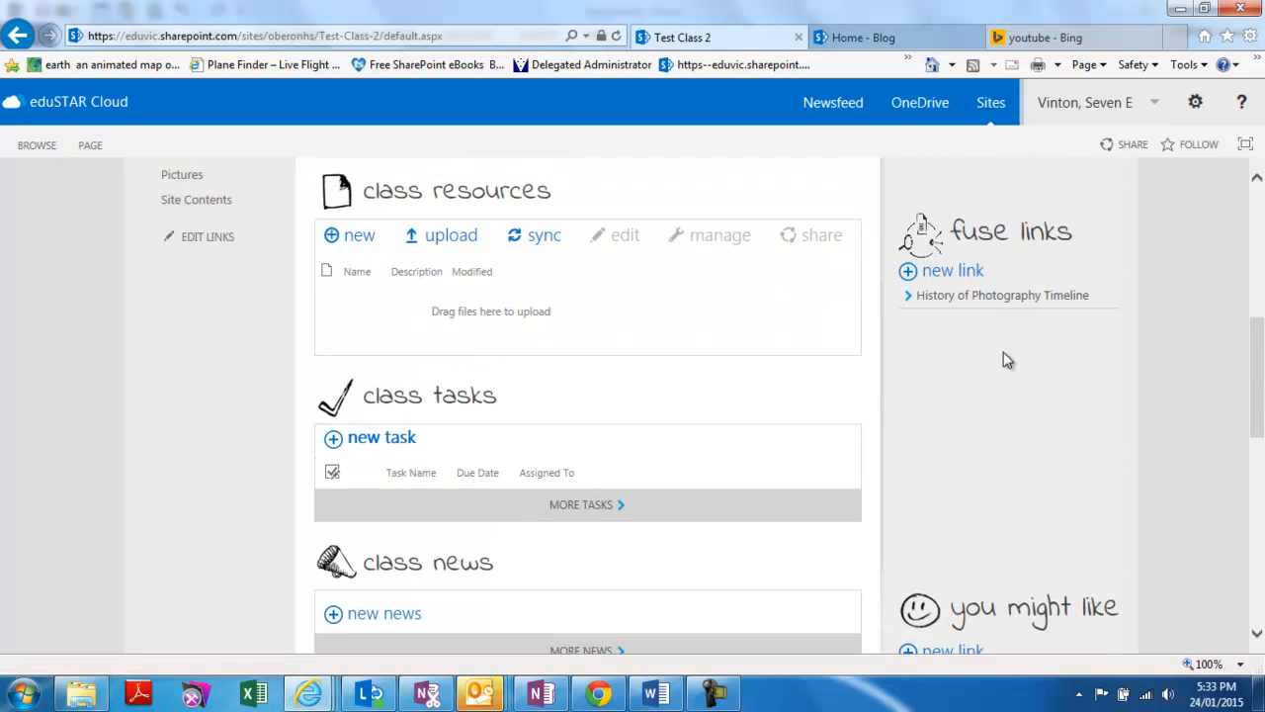
{"action": "left_click_drag", "start_coordinate": [1260, 356], "coordinate": [1260, 328]}
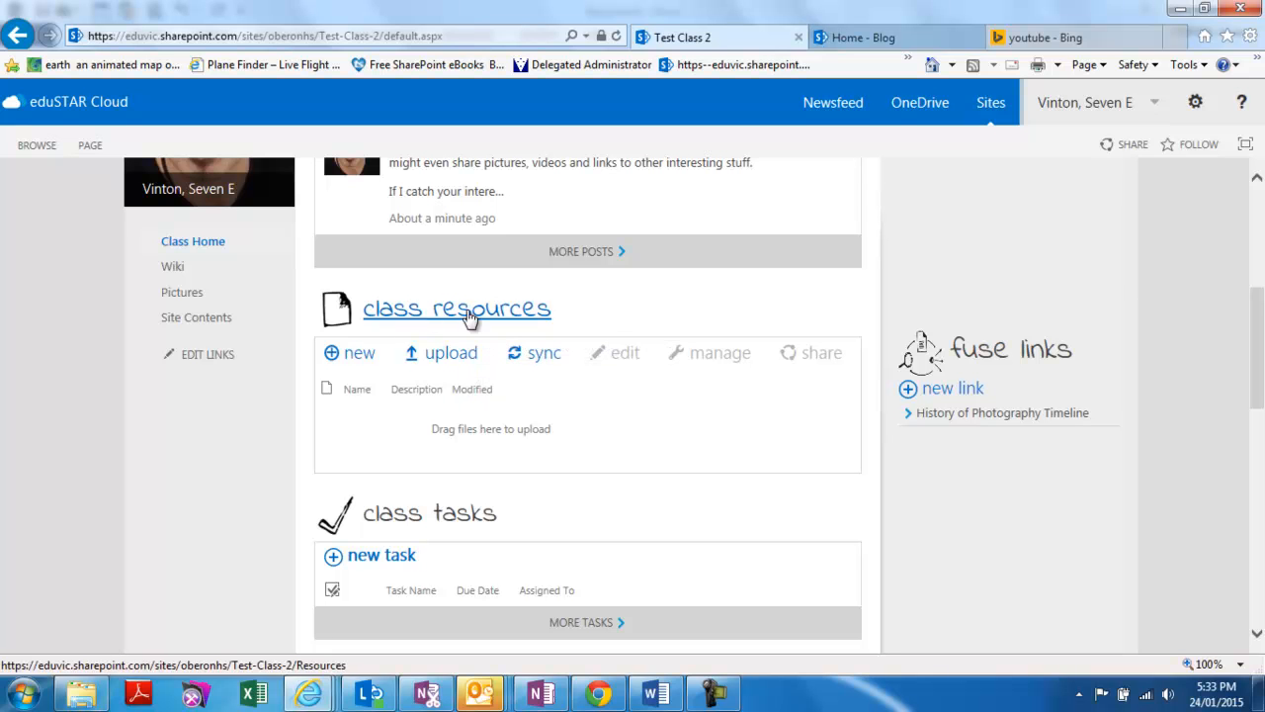
{"action": "left_click", "coordinate": [82, 695]}
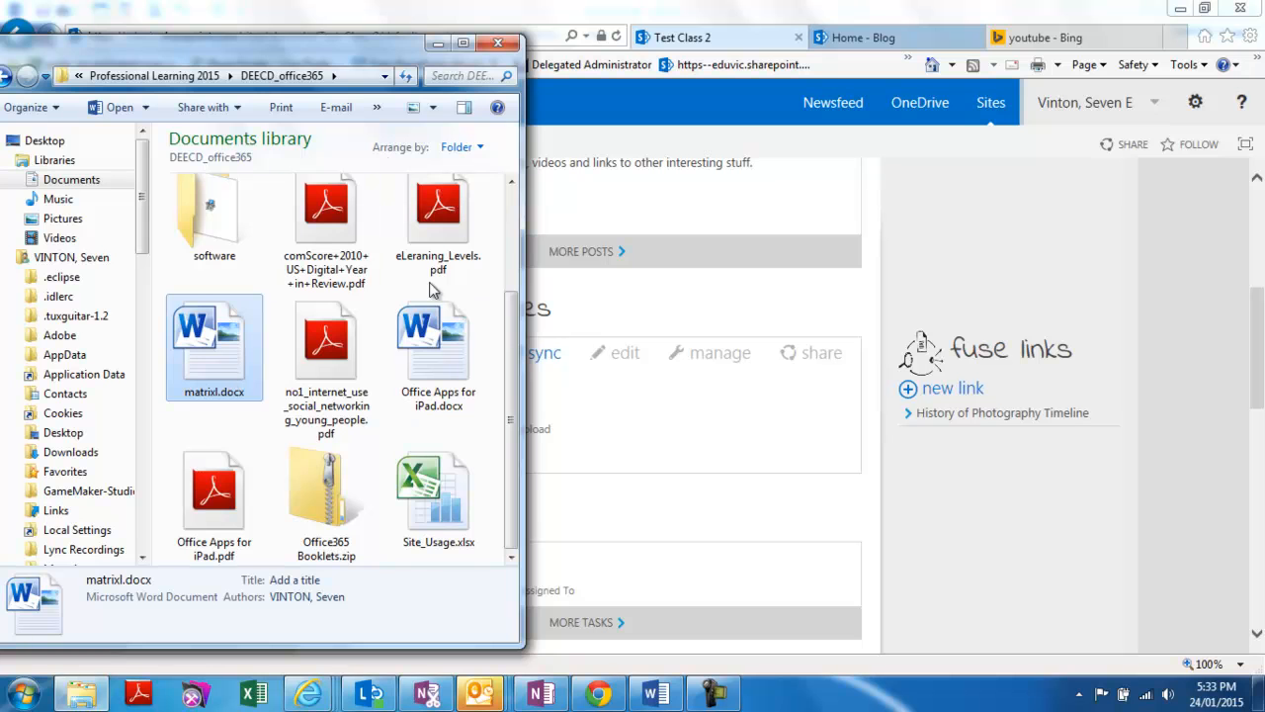
{"action": "left_click_drag", "start_coordinate": [366, 62], "coordinate": [250, 100]}
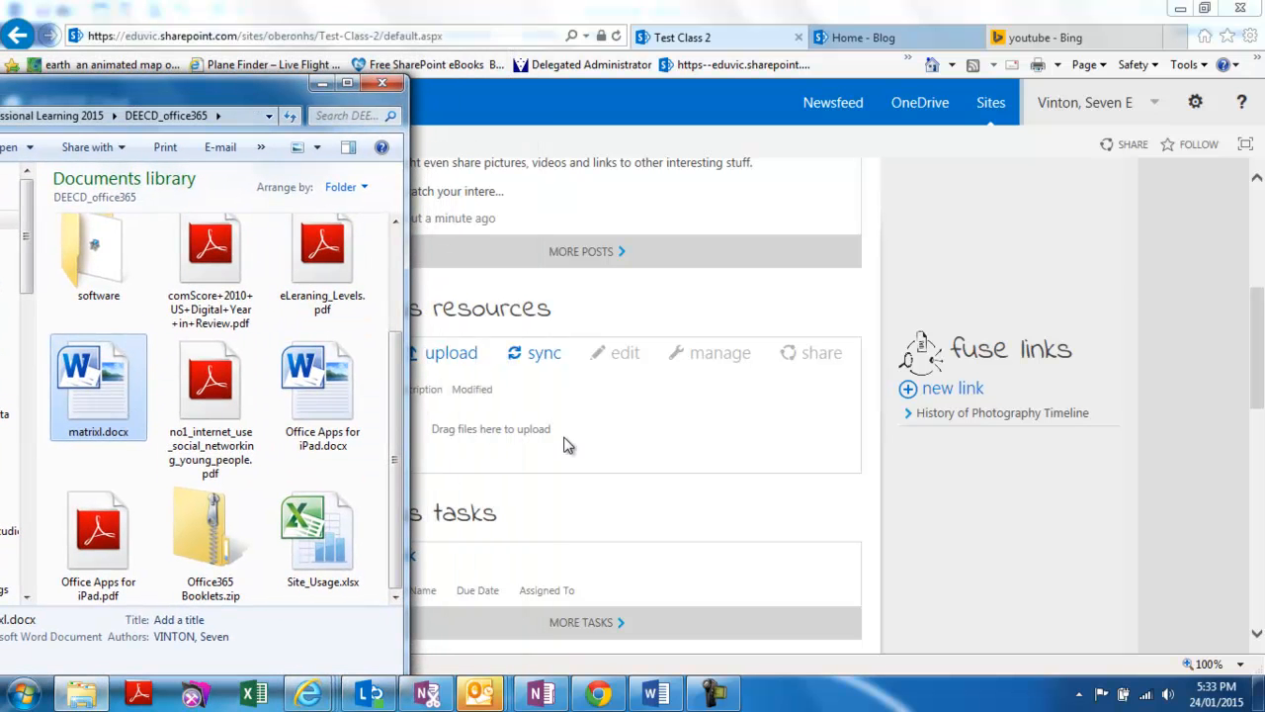
{"action": "left_click_drag", "start_coordinate": [587, 421], "coordinate": [587, 420]}
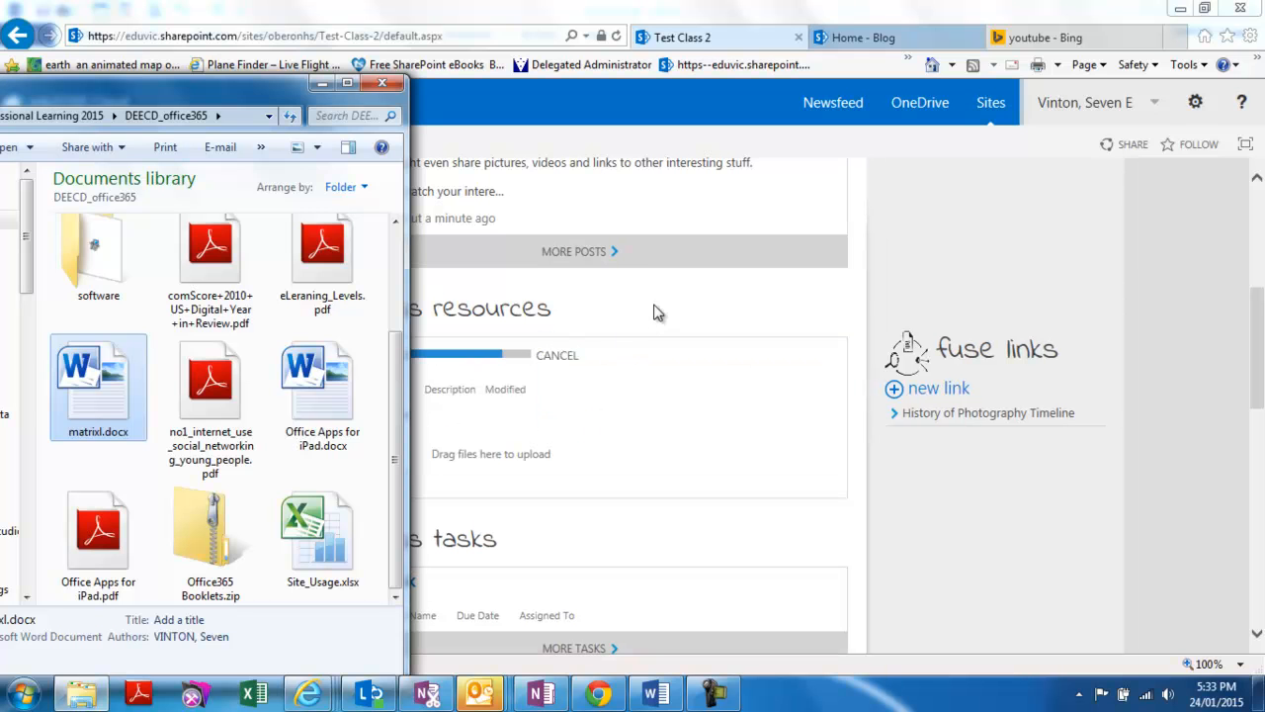
{"action": "left_click", "coordinate": [317, 83]}
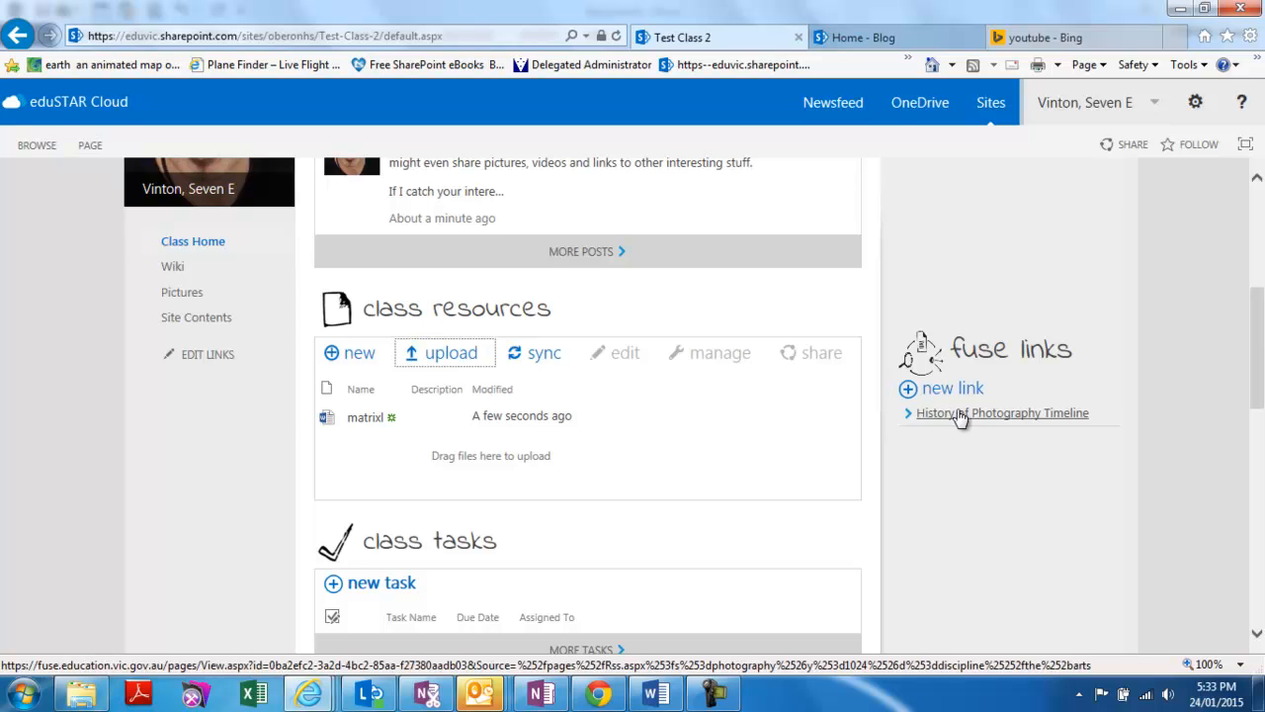
Step: Open the class Wiki from the class home page
{"action": "left_click_drag", "start_coordinate": [1261, 344], "coordinate": [1260, 316]}
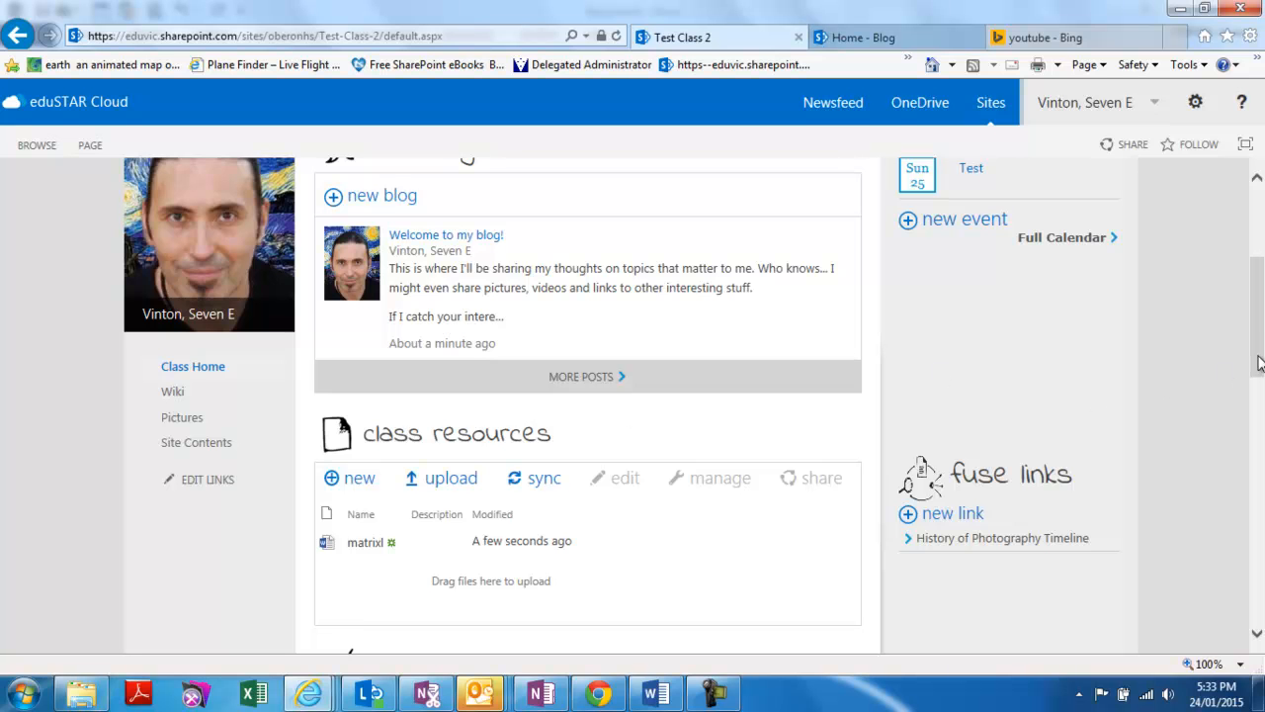
{"action": "left_click_drag", "start_coordinate": [1255, 336], "coordinate": [1251, 277]}
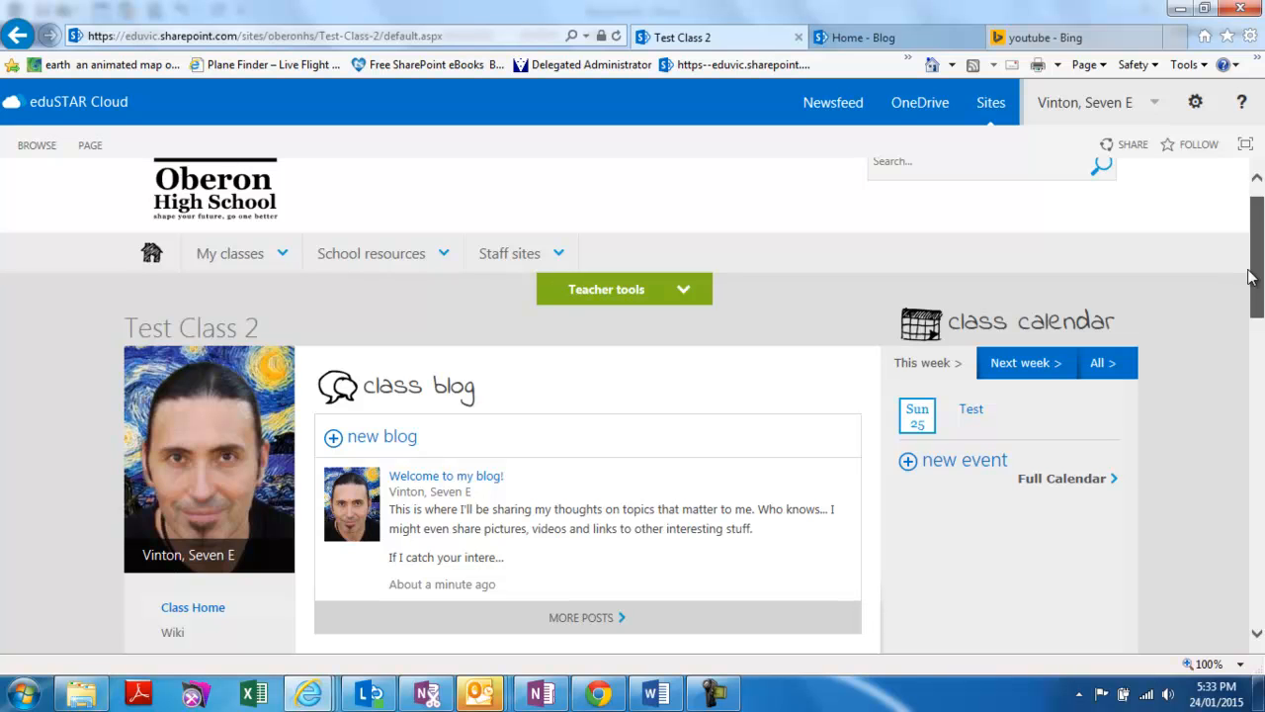
{"action": "left_click_drag", "start_coordinate": [1248, 277], "coordinate": [1255, 300]}
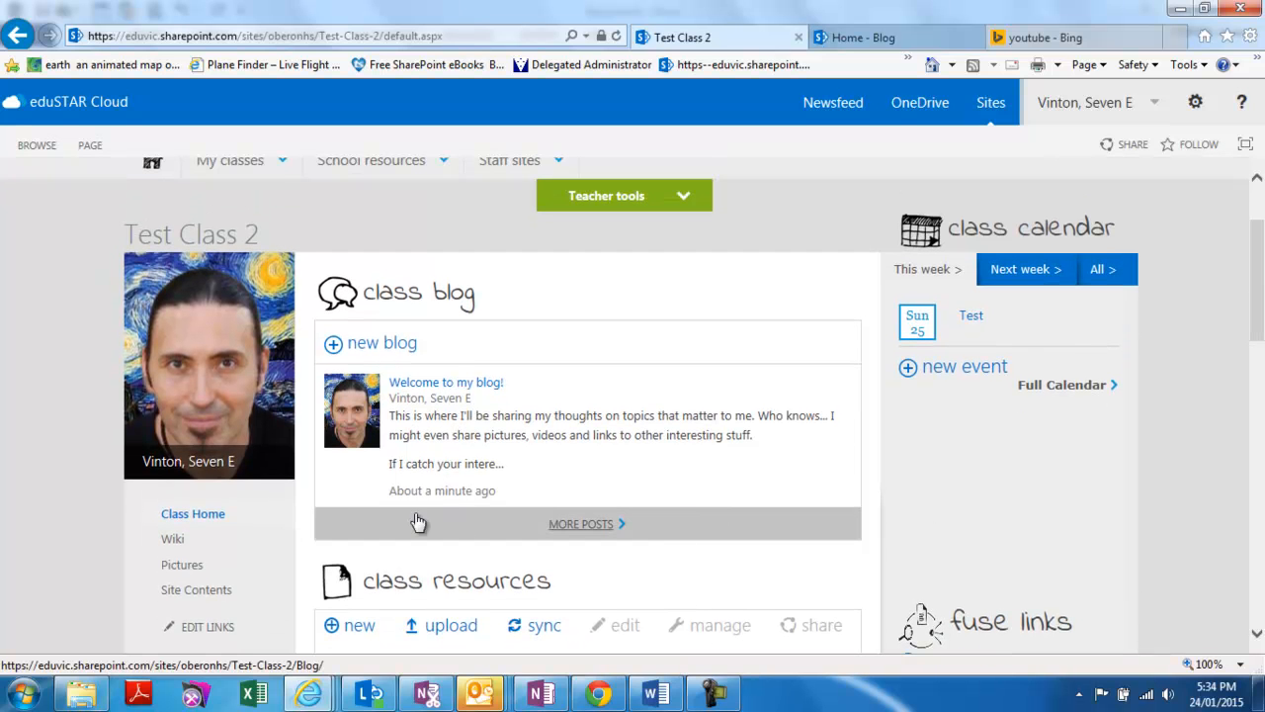
{"action": "left_click", "coordinate": [174, 544]}
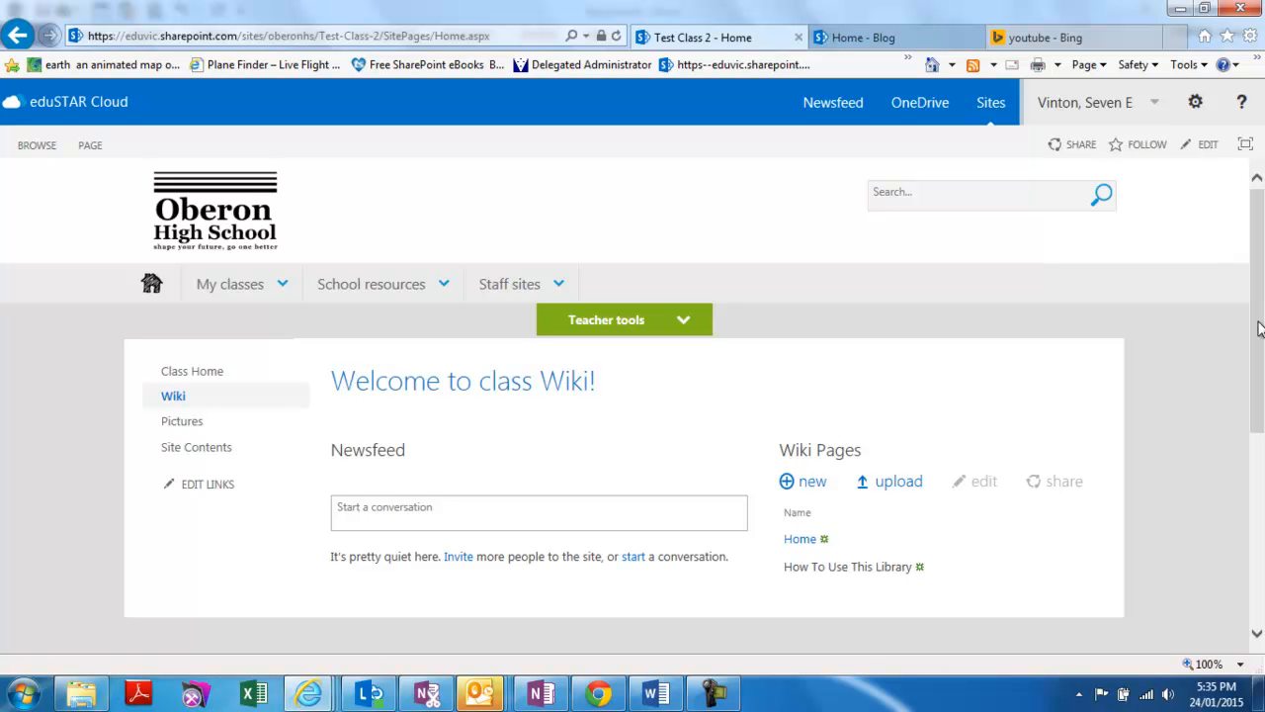
Step: Post "What is the best way to compose an argumentative essay" as a new conversation in the class Wiki newsfeed
{"action": "left_click_drag", "start_coordinate": [1260, 330], "coordinate": [1260, 339]}
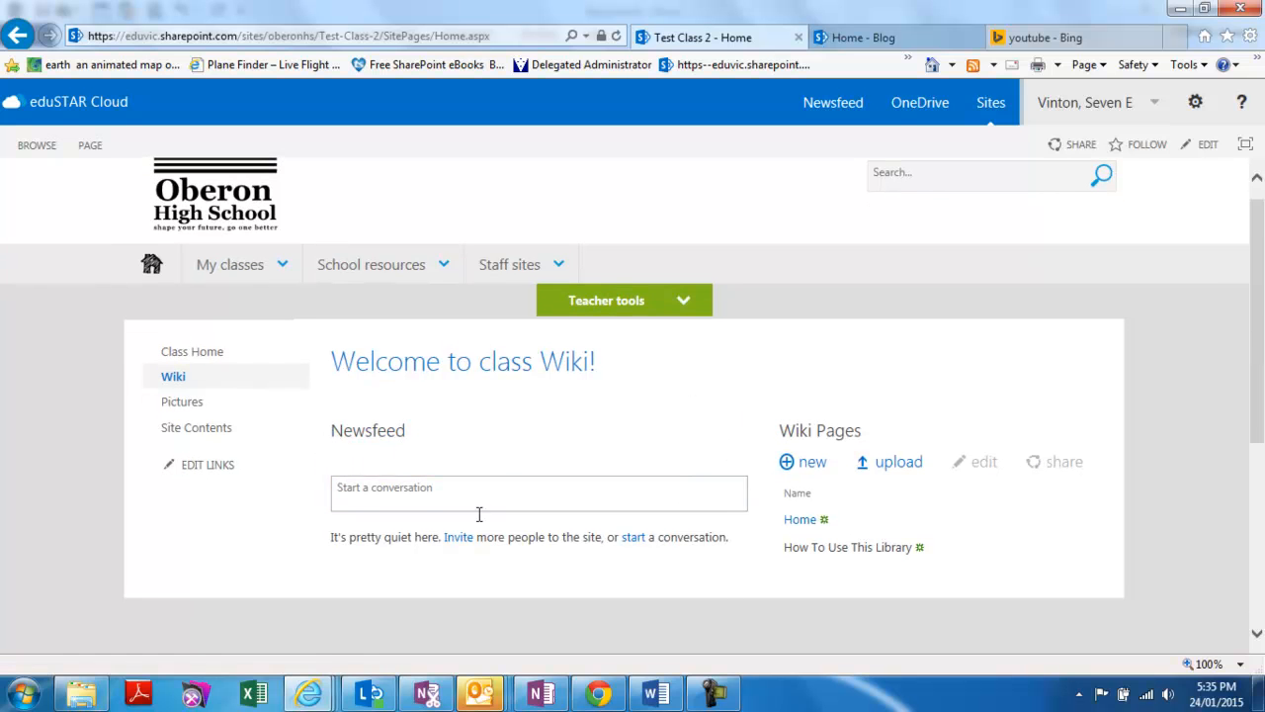
{"action": "scroll", "coordinate": [1259, 356], "scroll_direction": "down", "scroll_amount": 1}
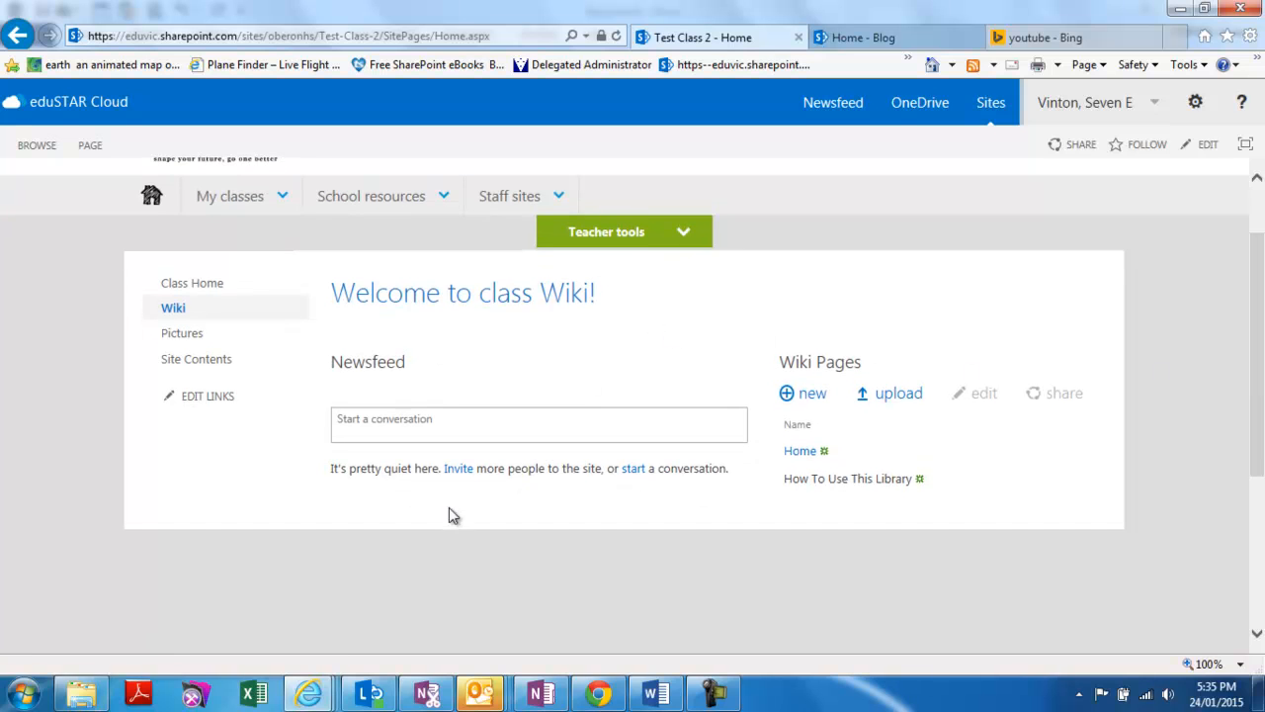
{"action": "left_click", "coordinate": [482, 421]}
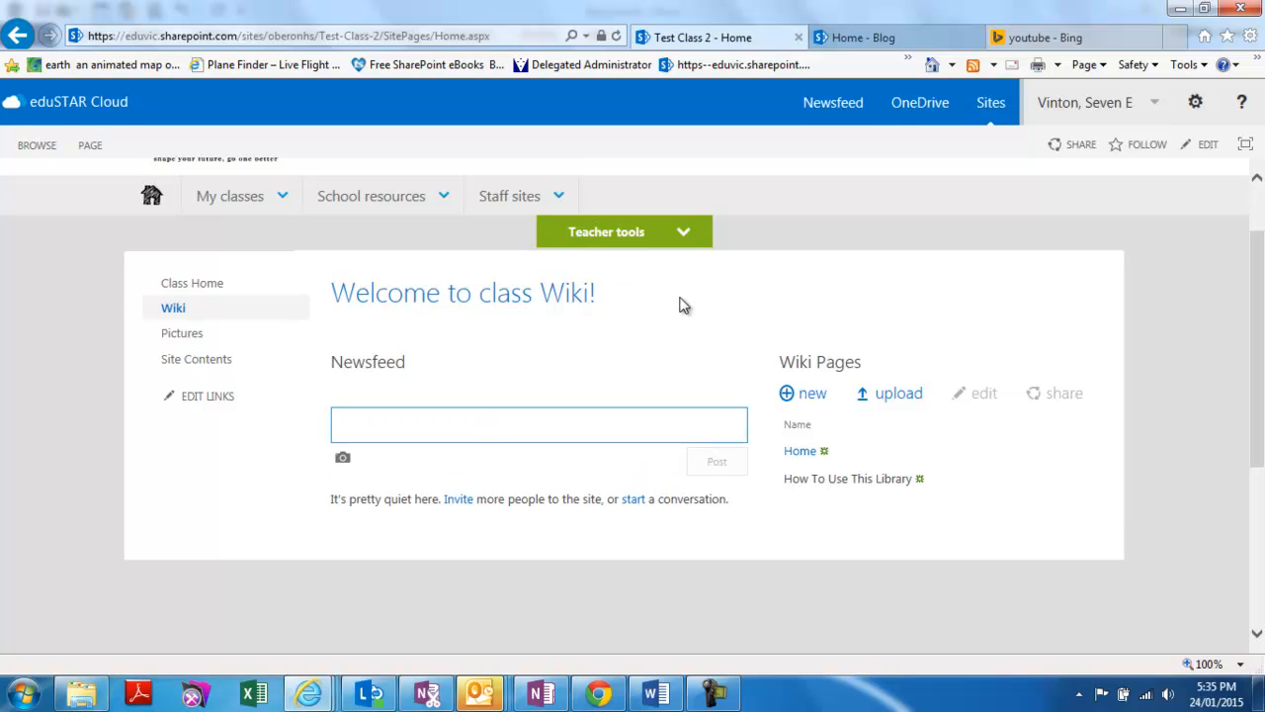
{"action": "type", "text": "What is the best way to"}
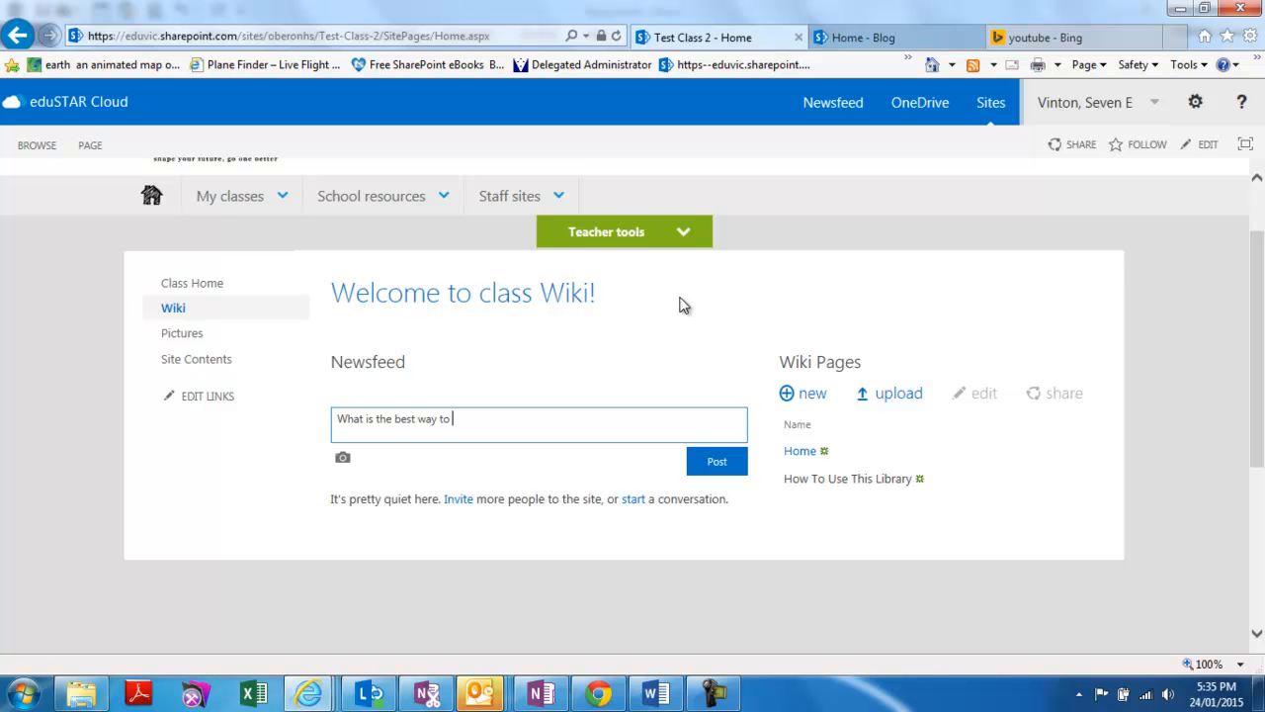
{"action": "type", "text": " compose an argumentative"}
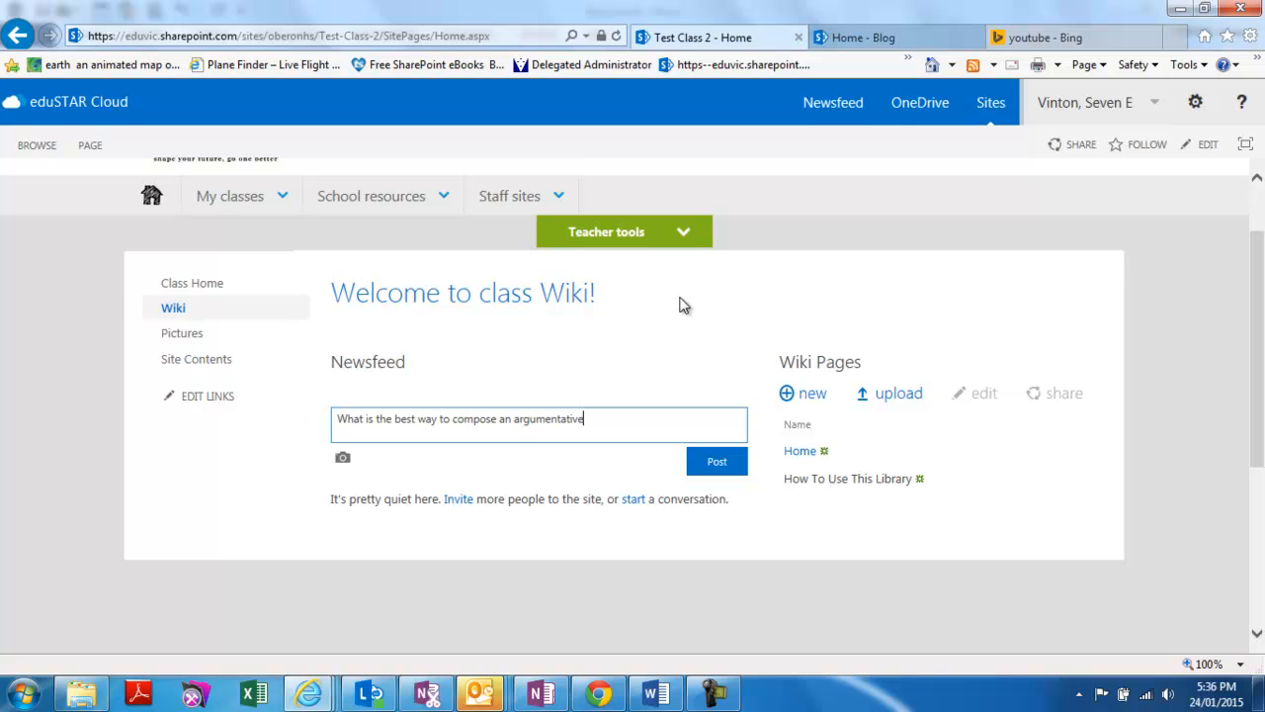
{"action": "type", "text": " essay"}
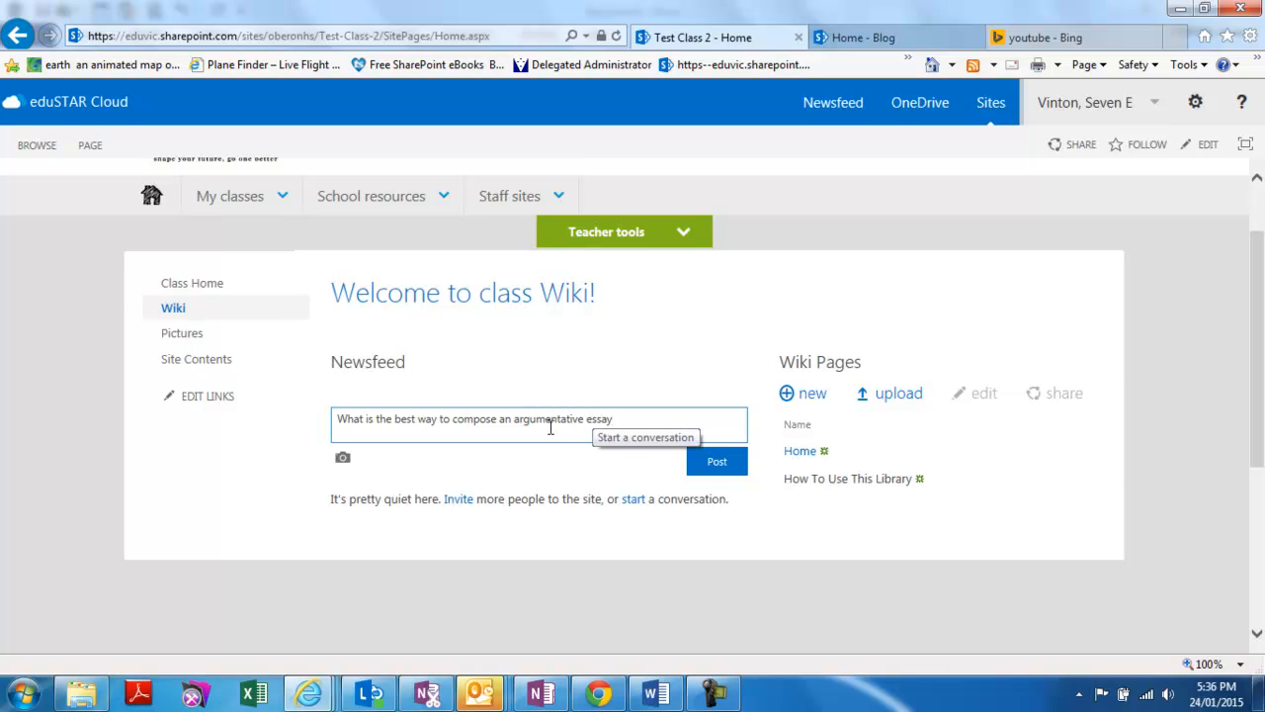
{"action": "left_click", "coordinate": [717, 471]}
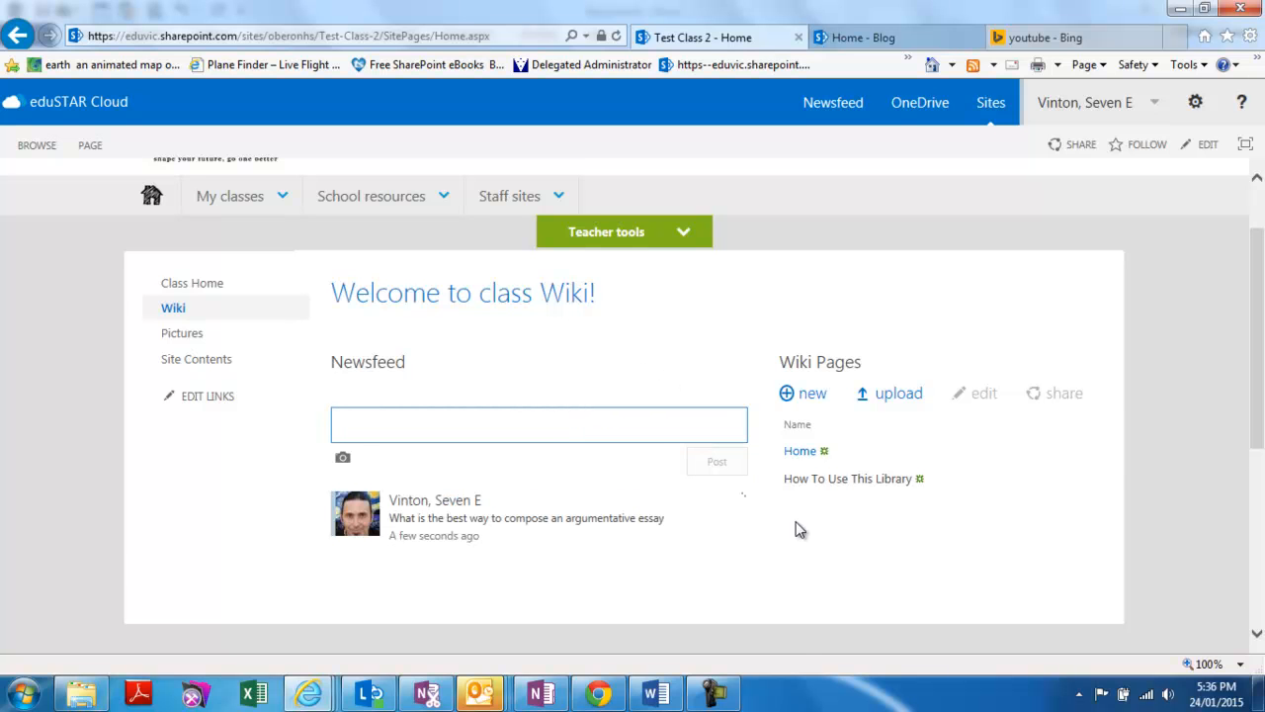
{"action": "left_click", "coordinate": [727, 698]}
{"action": "left_click", "coordinate": [1177, 608]}
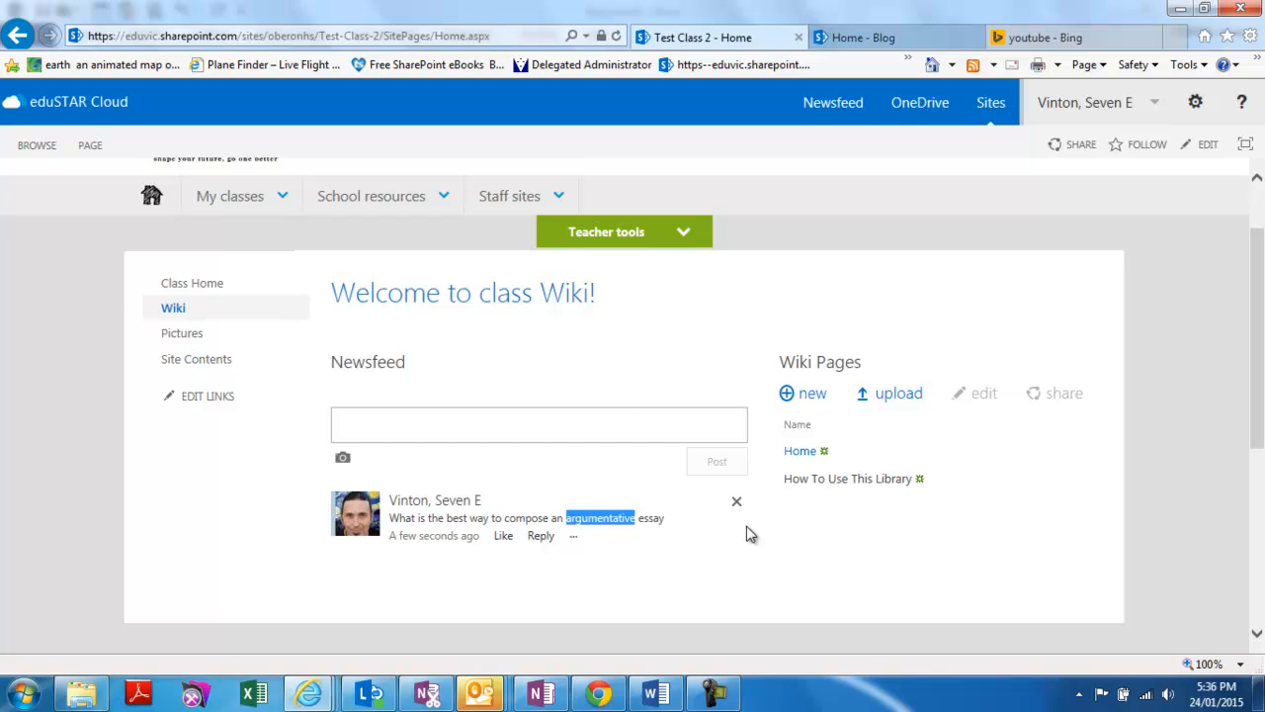
Step: Open a reply to the argumentative essay question in the newsfeed
{"action": "left_click", "coordinate": [545, 541]}
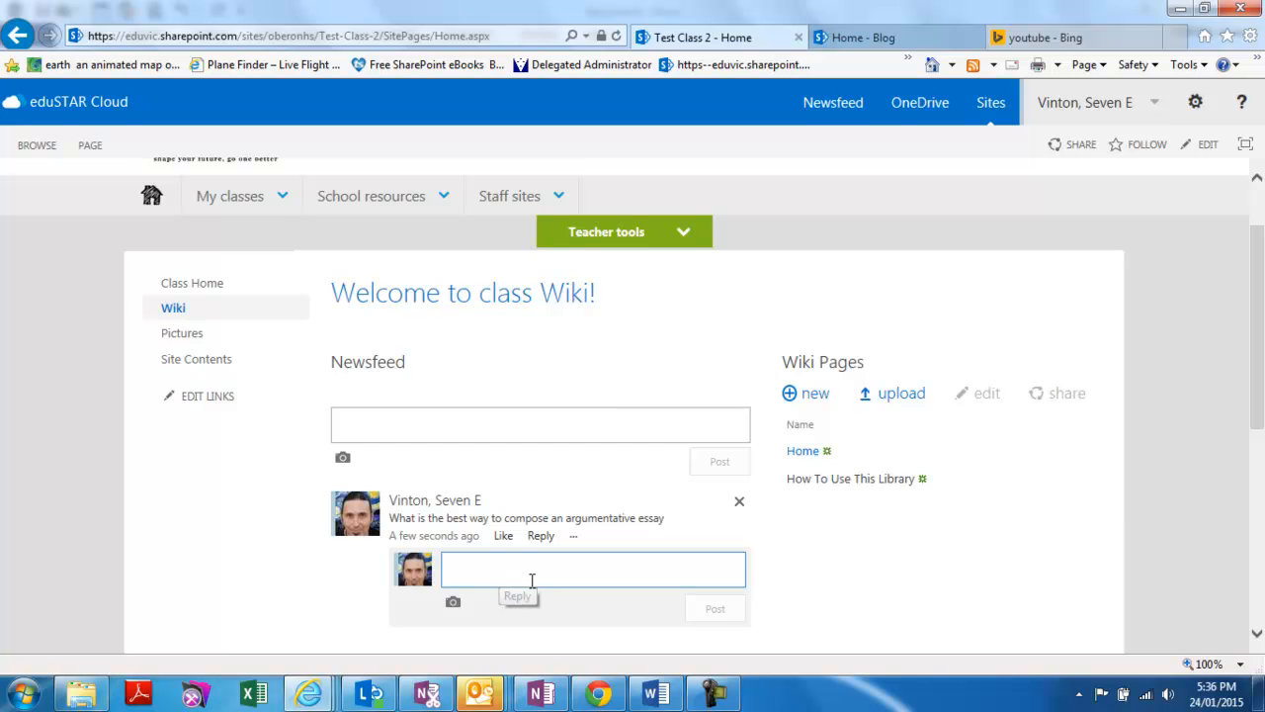
{"action": "left_click_drag", "start_coordinate": [1262, 370], "coordinate": [1263, 409]}
{"action": "left_click", "coordinate": [469, 472]}
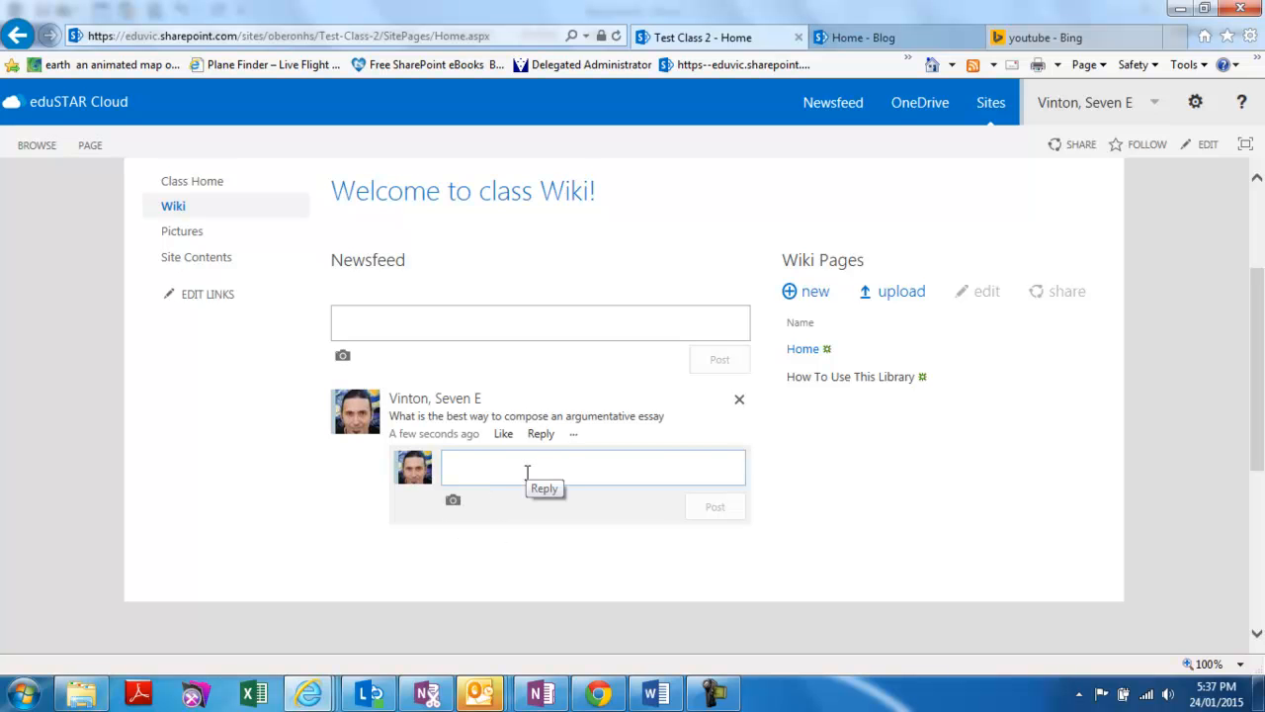
Step: Go to YouTube from the Bing results and search it for "argumentative essay"
{"action": "left_click", "coordinate": [1077, 37]}
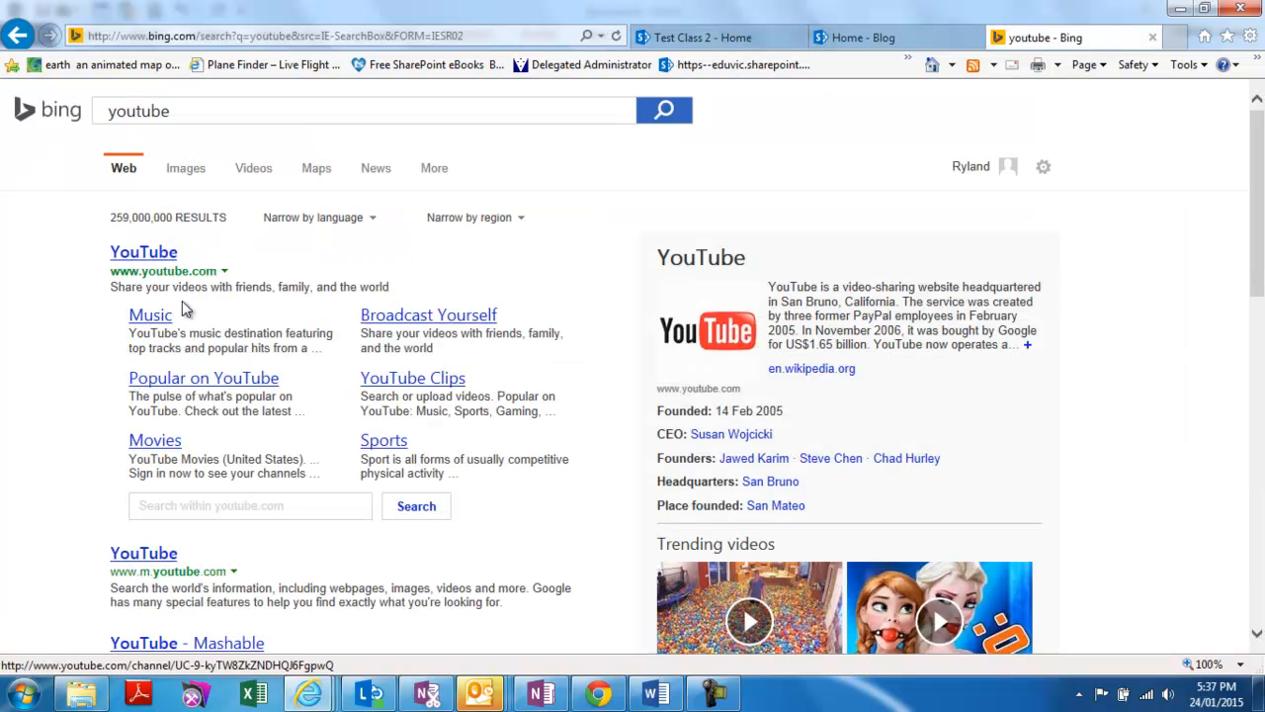
{"action": "left_click", "coordinate": [155, 254]}
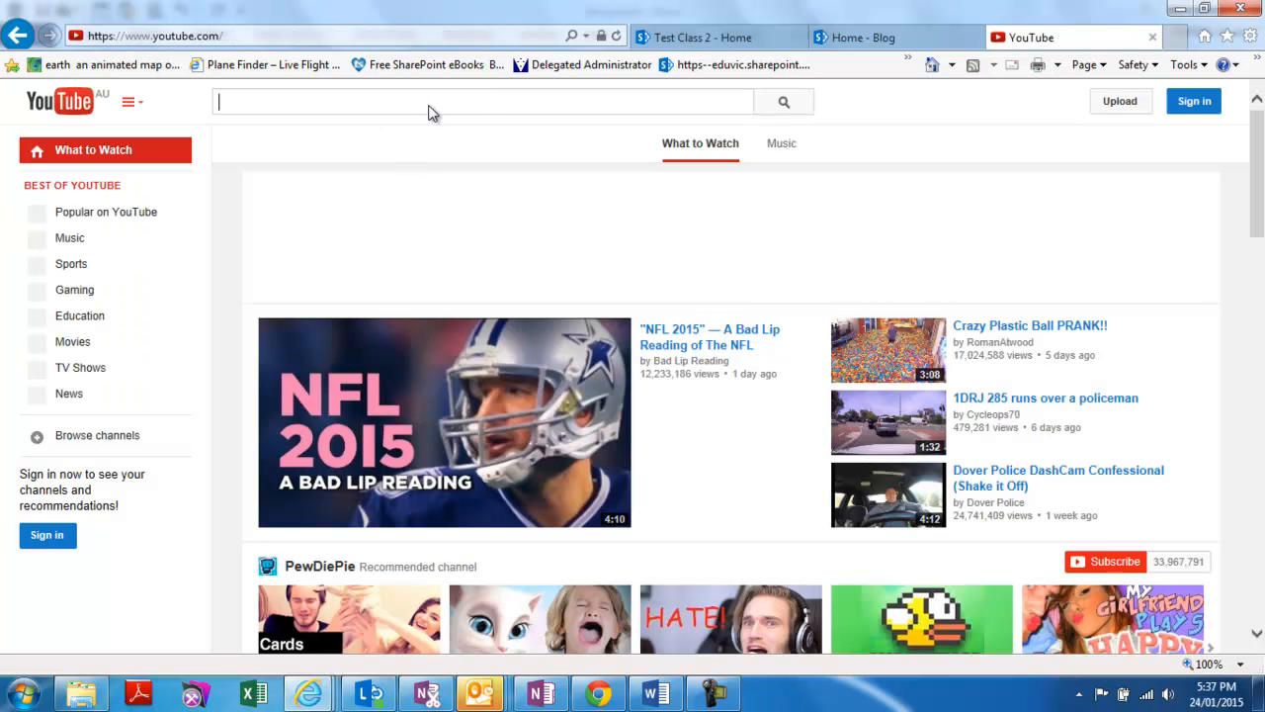
{"action": "type", "text": "a"}
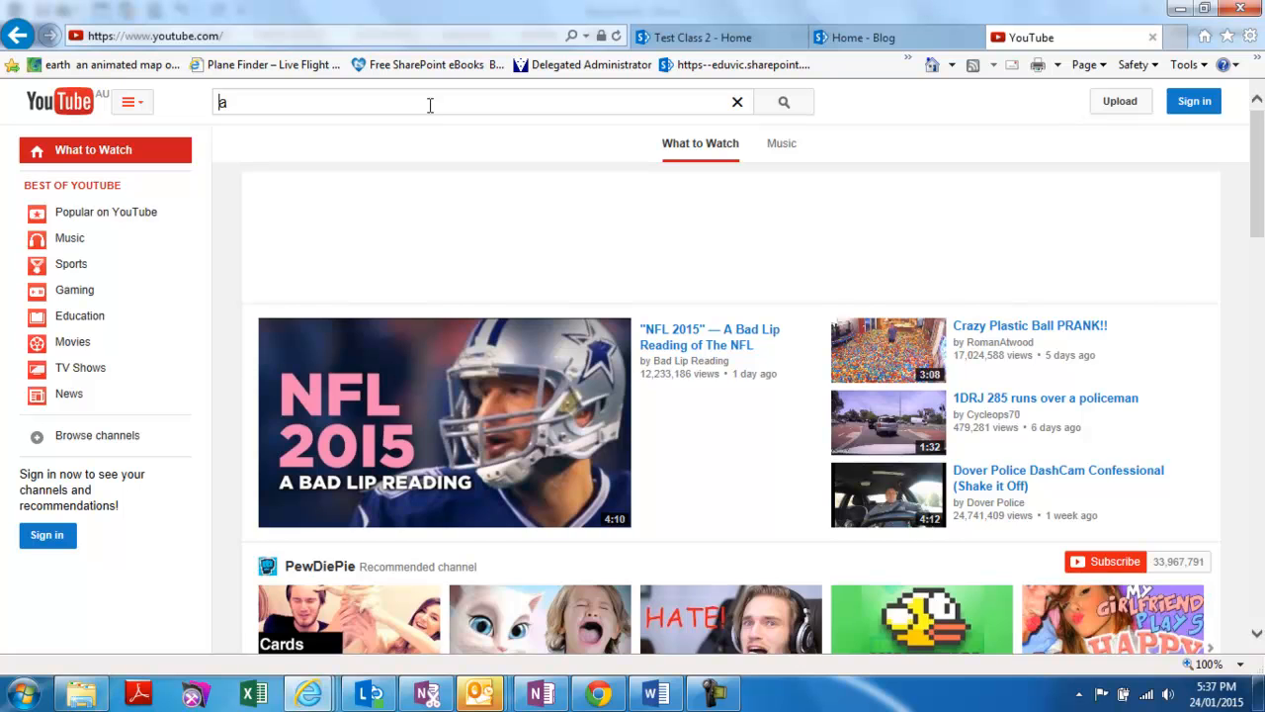
{"action": "type", "text": "rgumentative essay"}
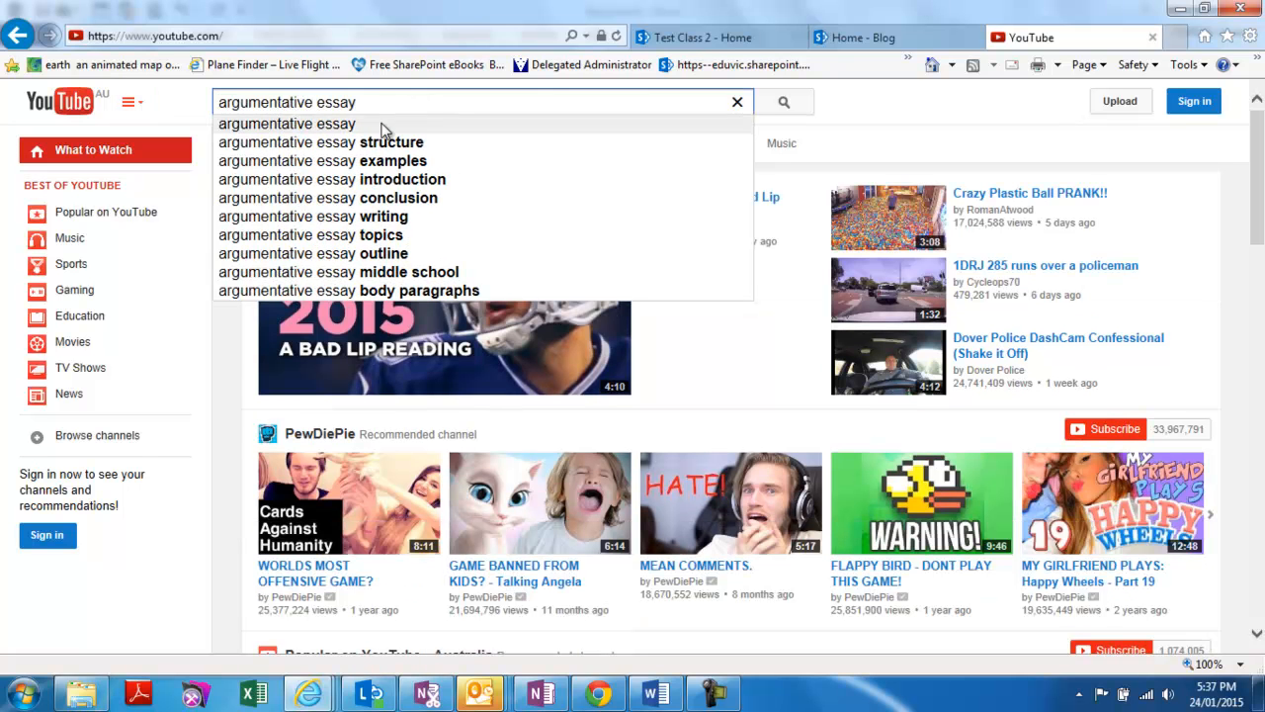
{"action": "left_click", "coordinate": [385, 124]}
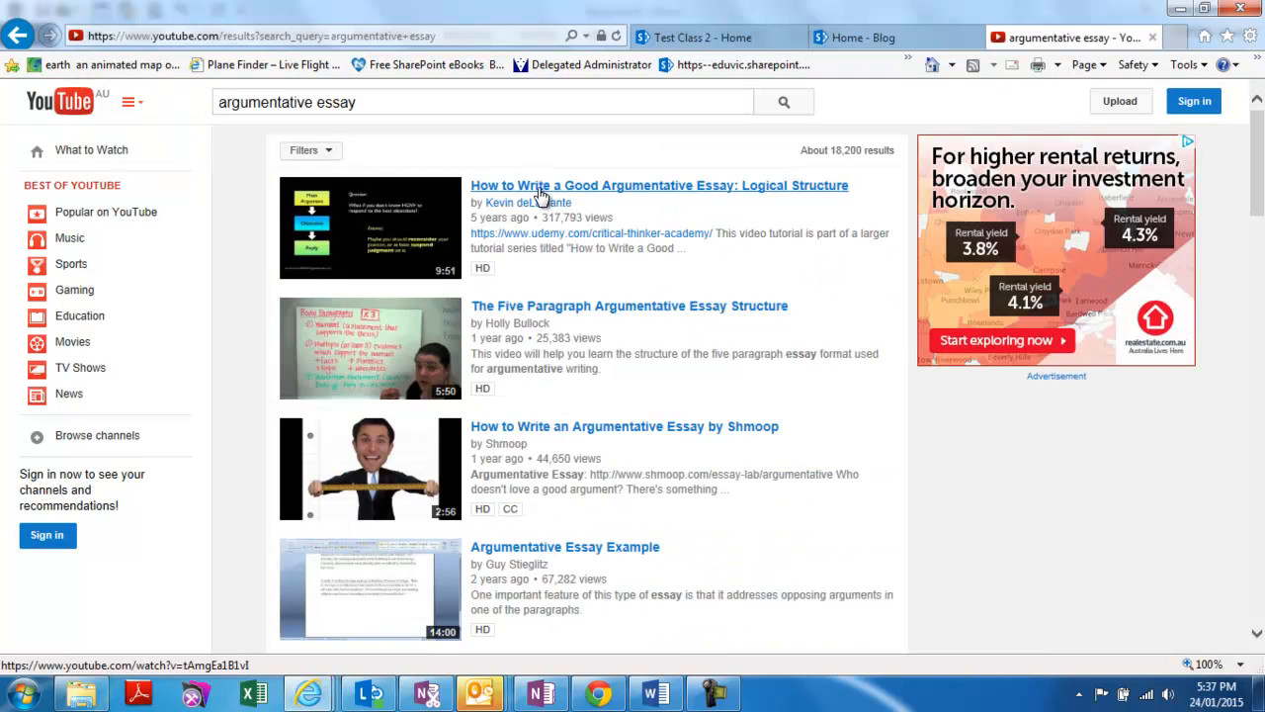
Step: Open the video "How to Write a Good Argumentative Essay: Logical Structure" and copy its share link
{"action": "left_click", "coordinate": [544, 194]}
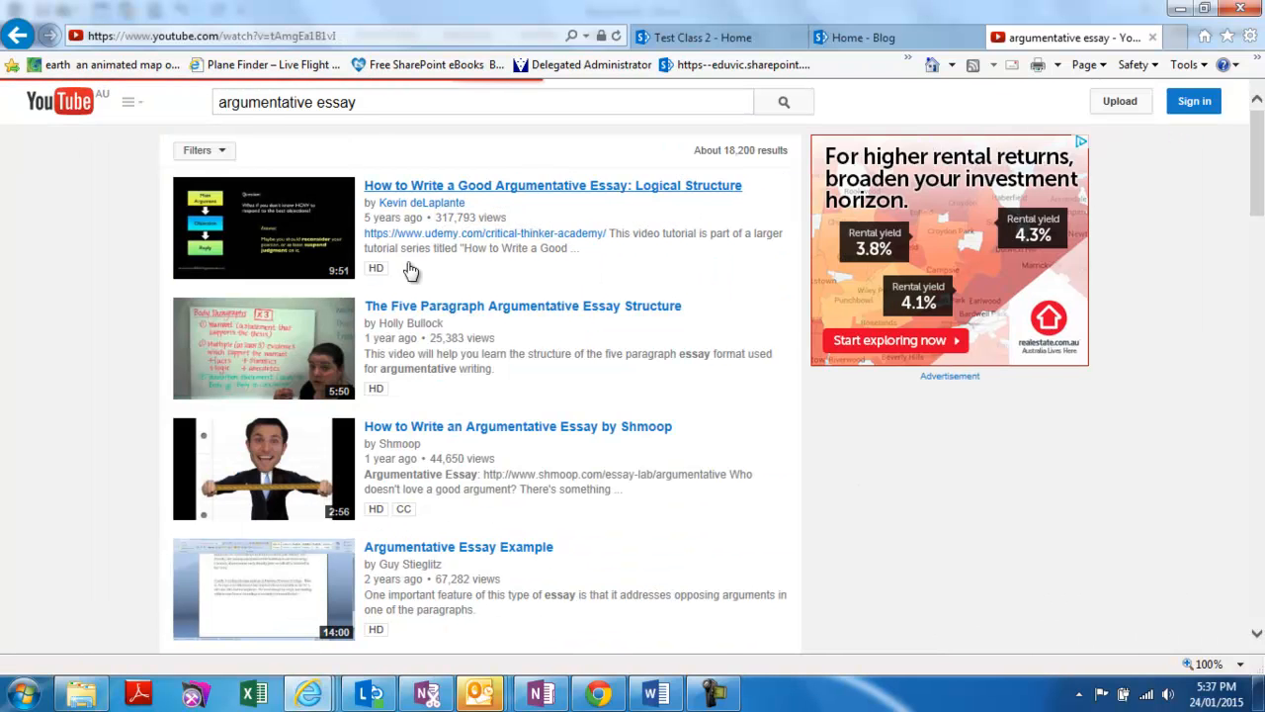
{"action": "scroll", "coordinate": [396, 445], "scroll_direction": "down", "scroll_amount": 3}
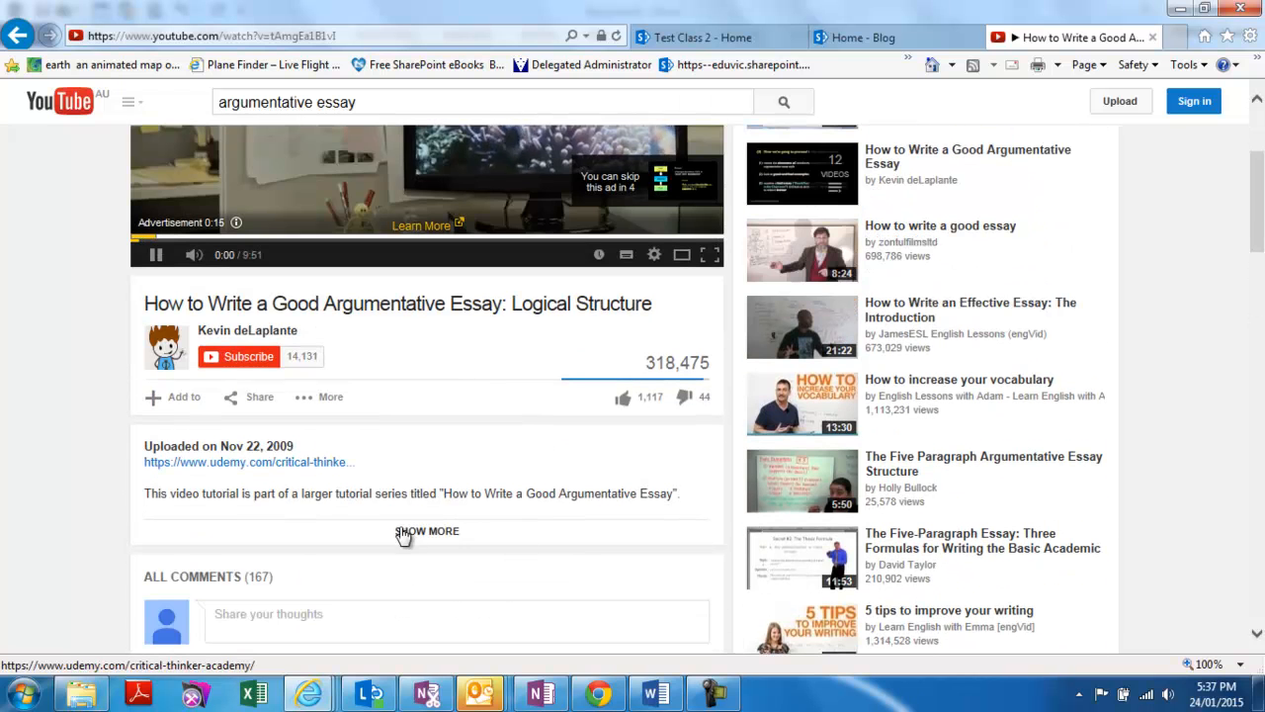
{"action": "left_click", "coordinate": [156, 254]}
{"action": "left_click_drag", "start_coordinate": [1258, 220], "coordinate": [1258, 247]}
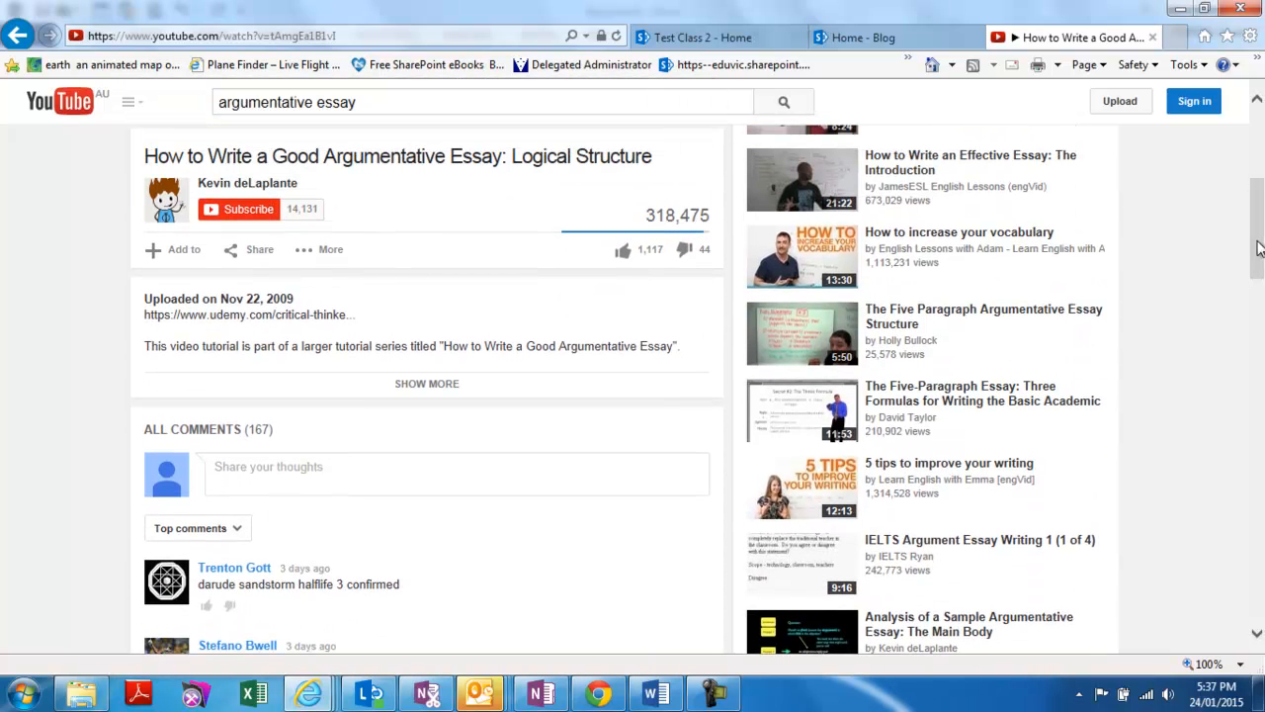
{"action": "left_click", "coordinate": [260, 249]}
{"action": "key", "text": "ctrl+c"}
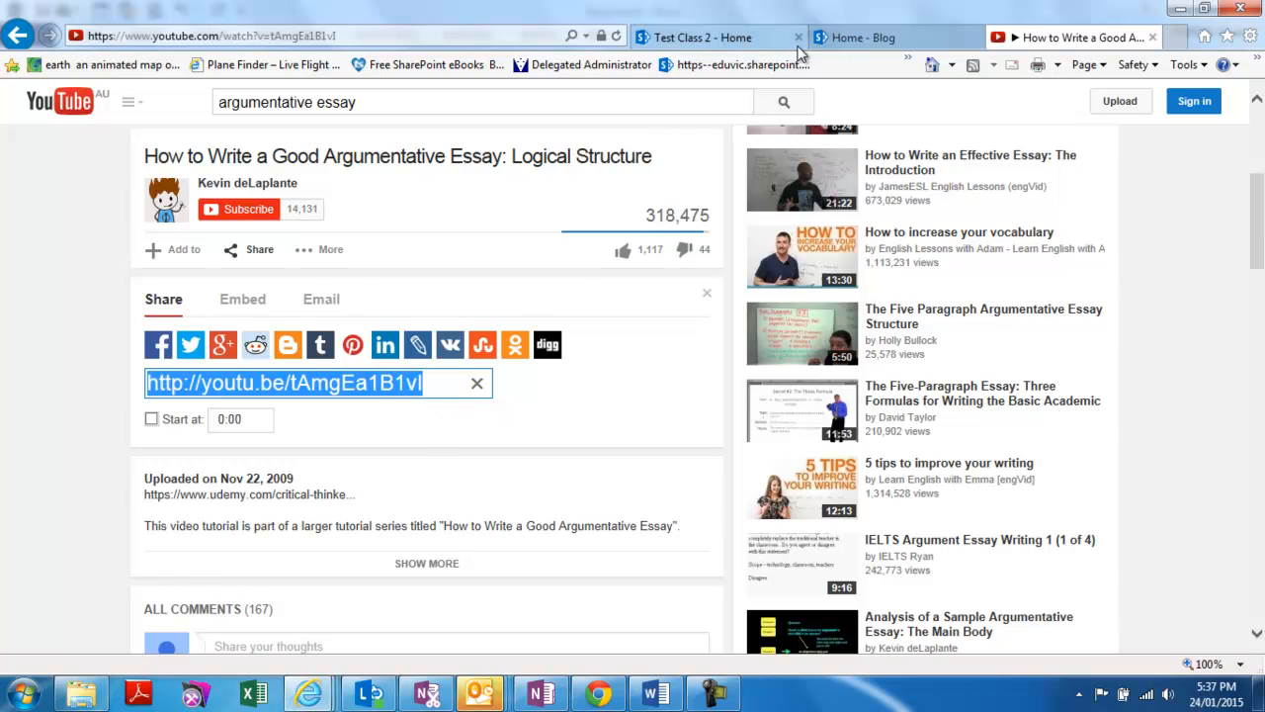
Step: Return to the class Wiki and post the copied YouTube link as a reply to the argumentative essay question
{"action": "left_click", "coordinate": [746, 40]}
{"action": "left_click", "coordinate": [611, 463]}
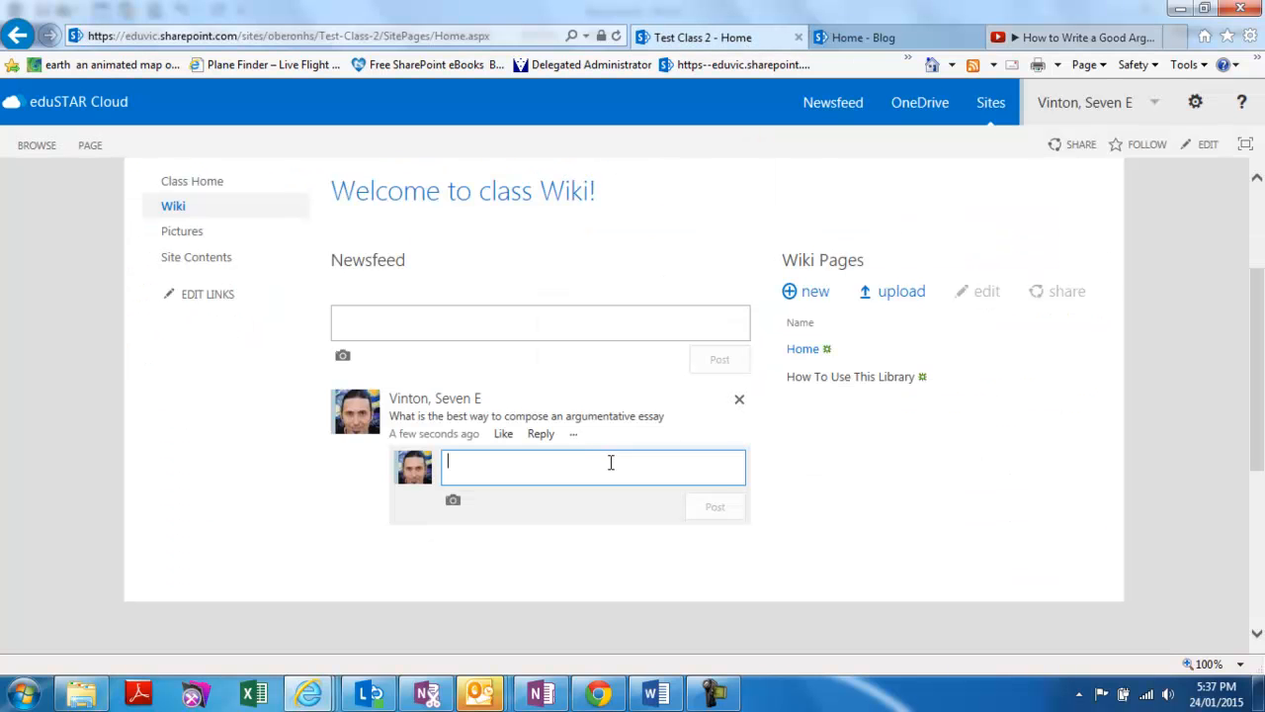
{"action": "key", "text": "ctrl+v"}
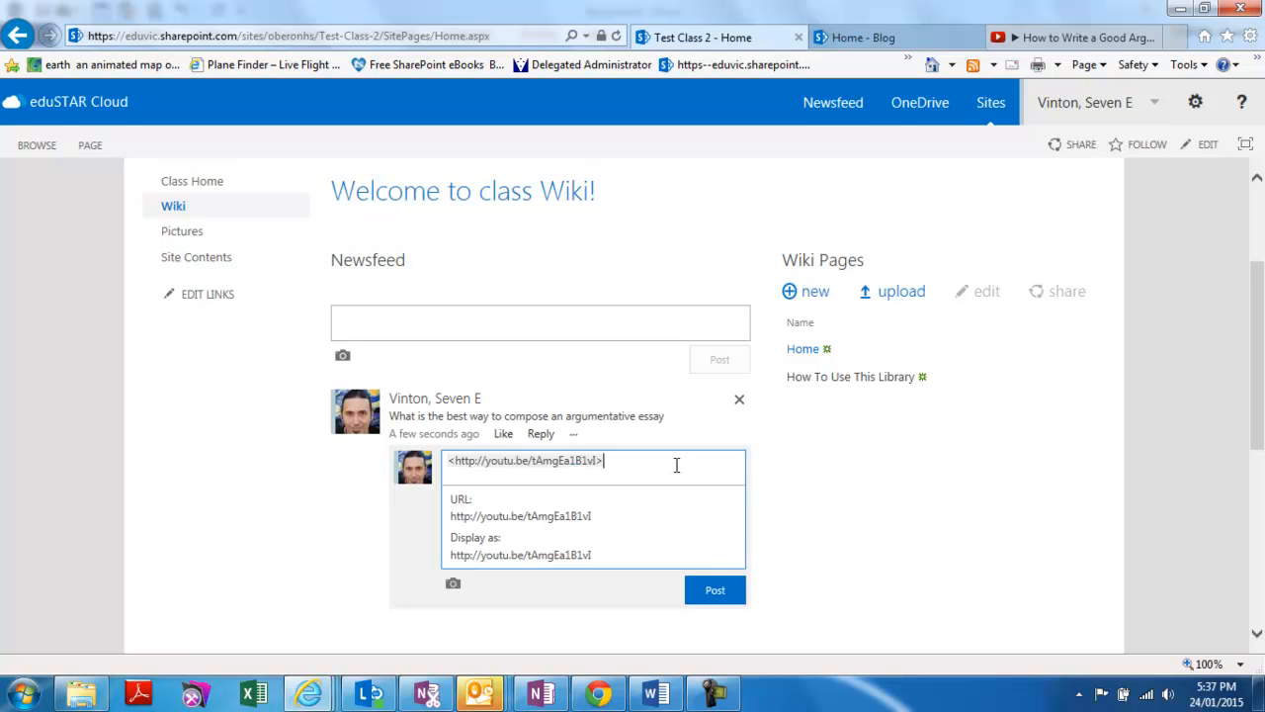
{"action": "left_click", "coordinate": [715, 589]}
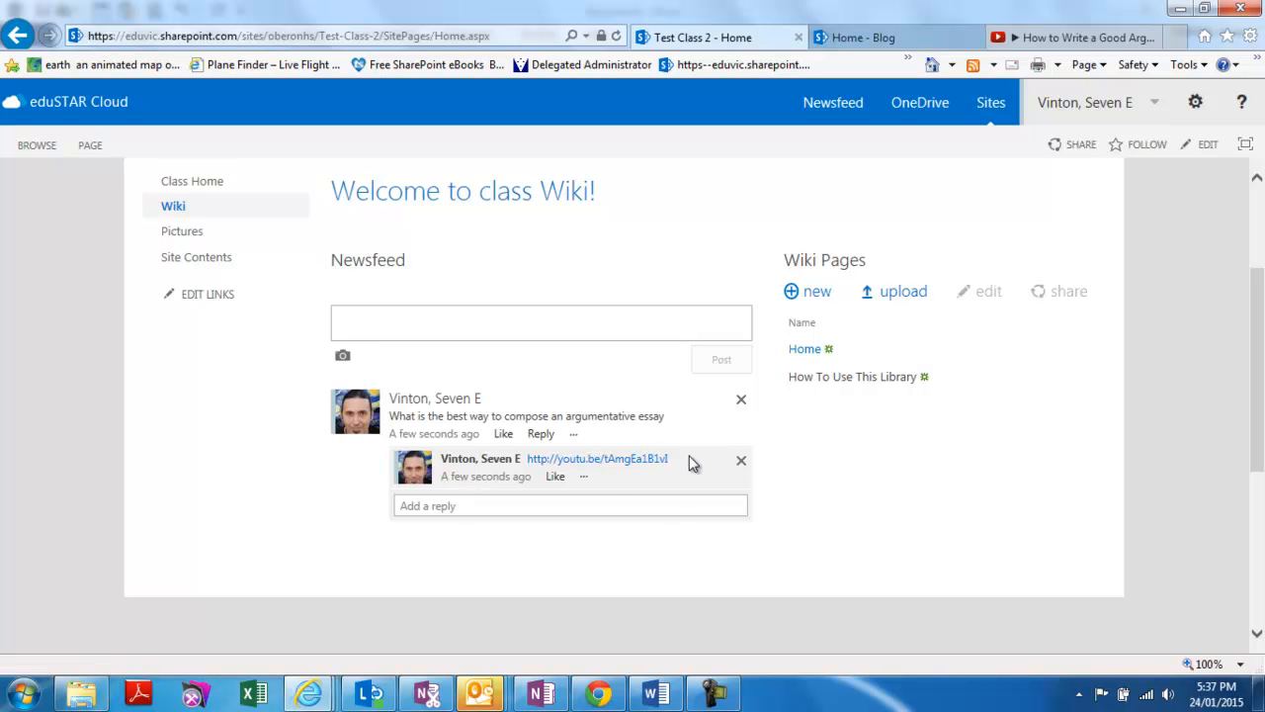
{"action": "left_click", "coordinate": [487, 327]}
{"action": "key", "text": "ctrl+v"}
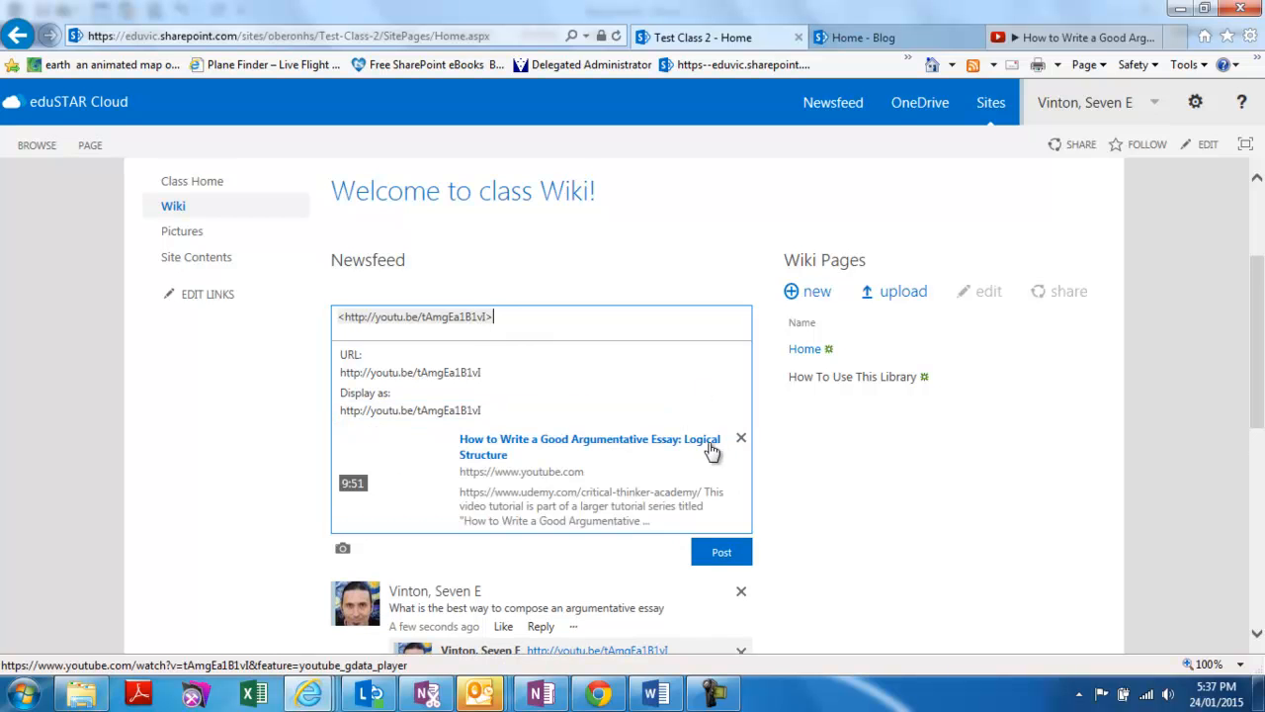
{"action": "scroll", "coordinate": [1244, 329], "scroll_direction": "down", "scroll_amount": 2}
{"action": "left_click", "coordinate": [721, 328]}
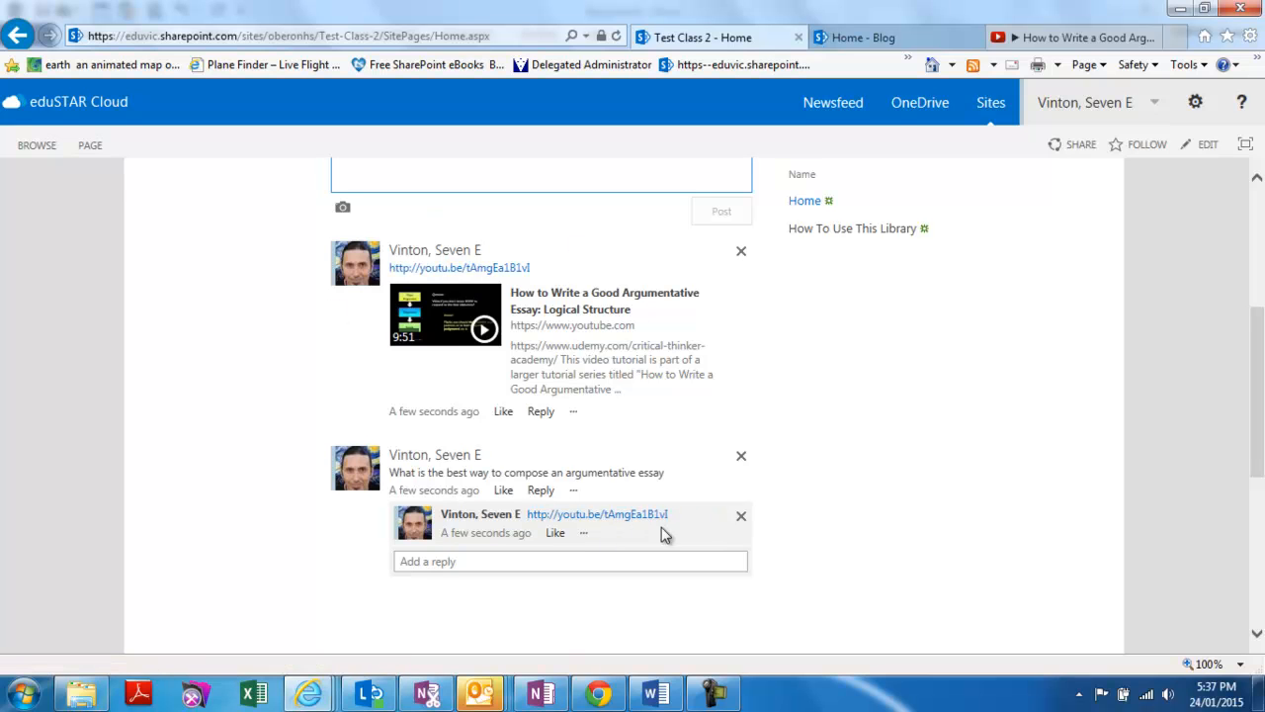
Step: Delete the YouTube link reply under the argumentative essay question
{"action": "left_click", "coordinate": [741, 524]}
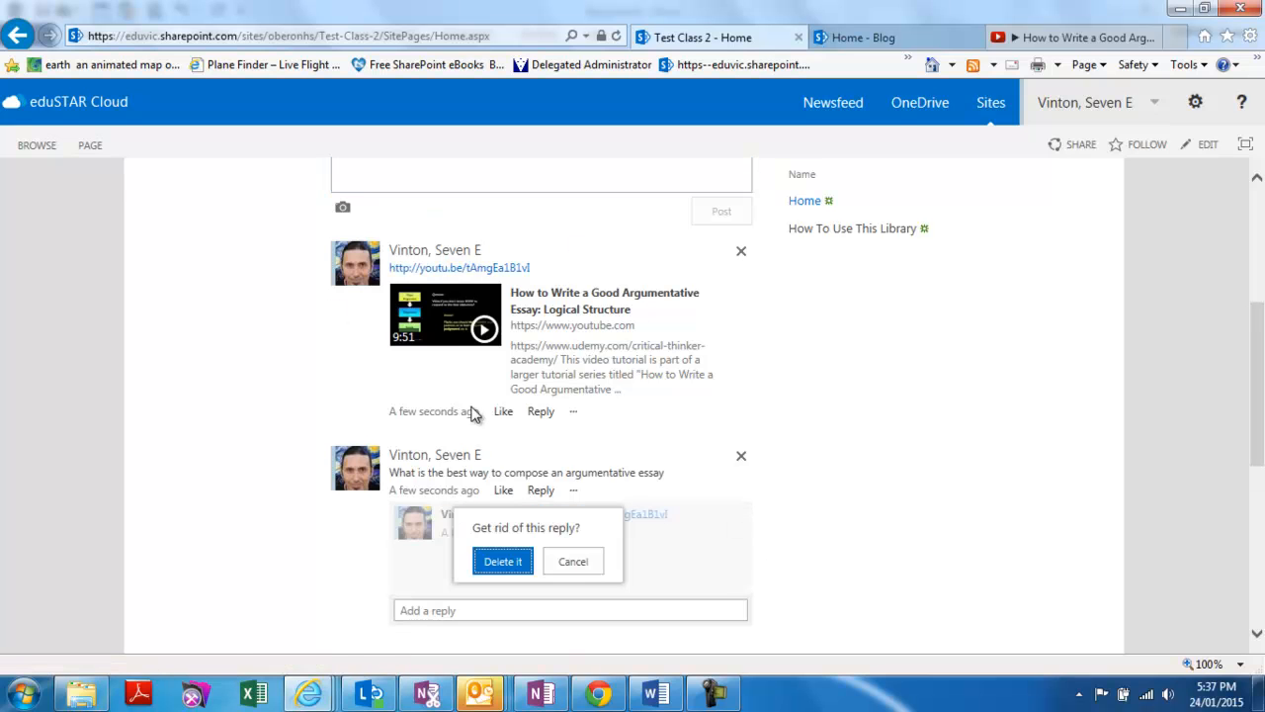
{"action": "left_click", "coordinate": [505, 561]}
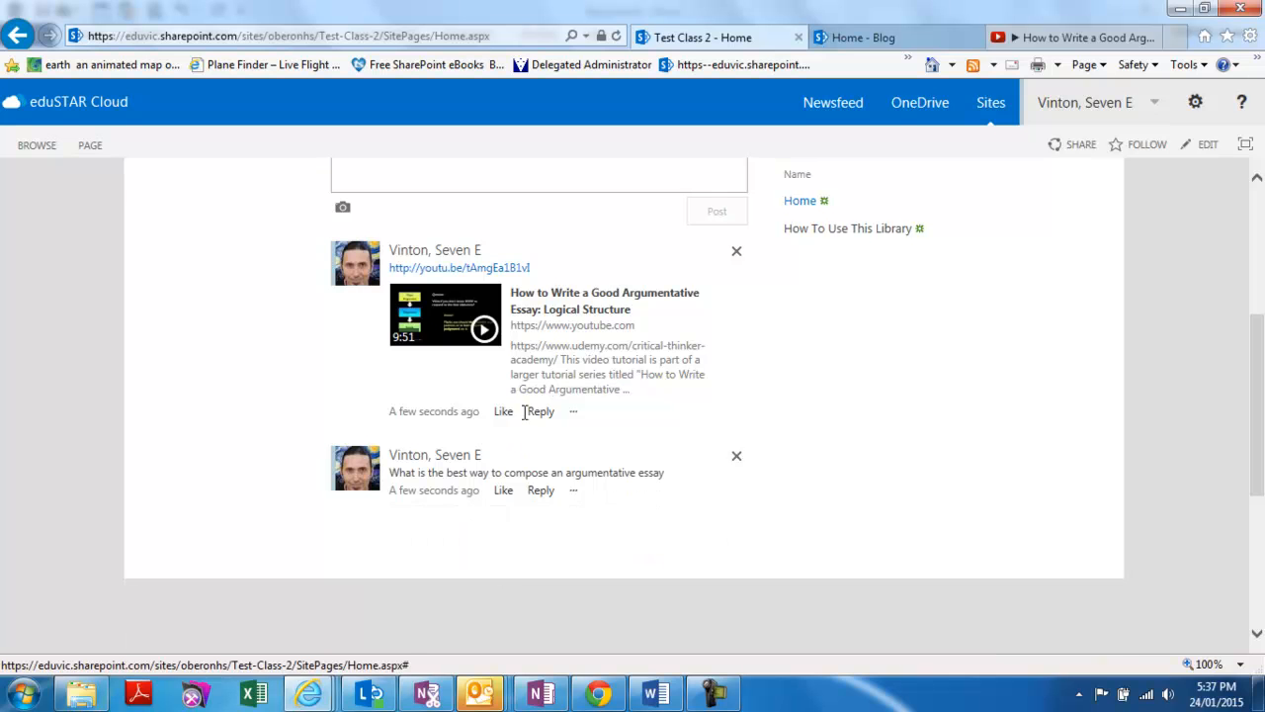
Step: Reply to the newsfeed's video post with the same YouTube link, including its video preview
{"action": "left_click", "coordinate": [541, 415]}
{"action": "key", "text": "ctrl+v"}
{"action": "scroll", "coordinate": [870, 508], "scroll_direction": "down", "scroll_amount": 2}
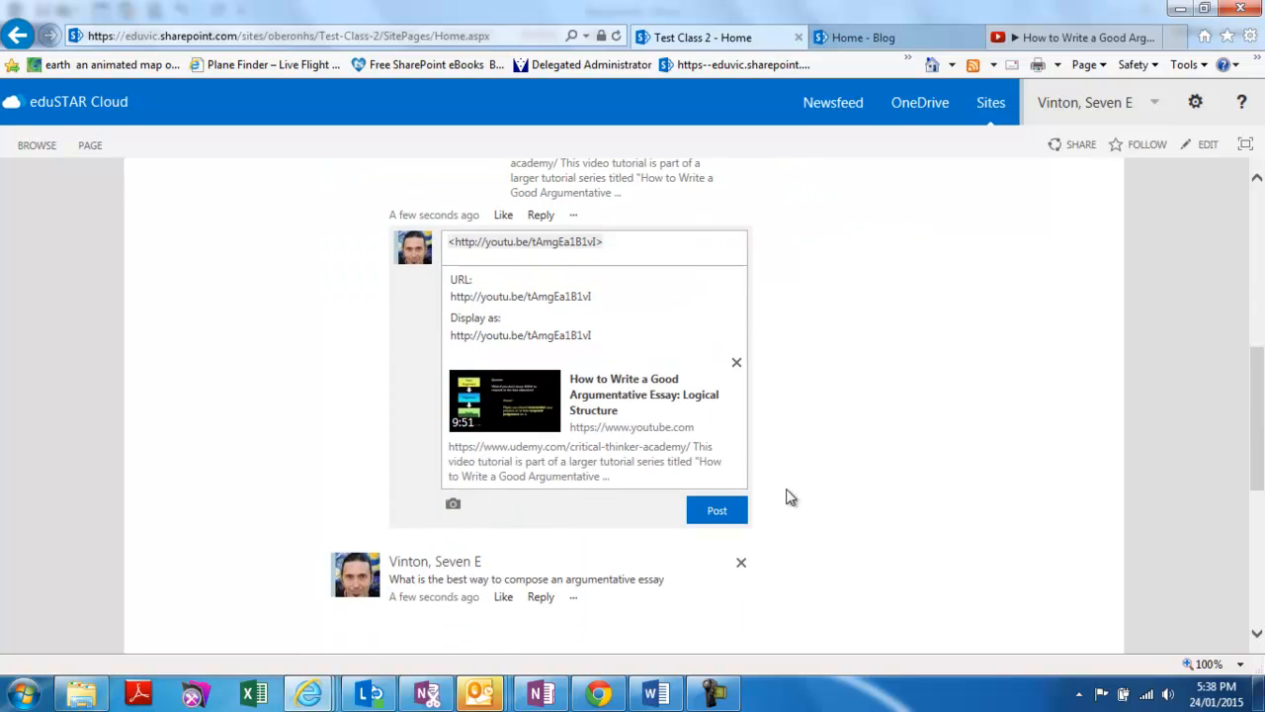
{"action": "left_click", "coordinate": [740, 520]}
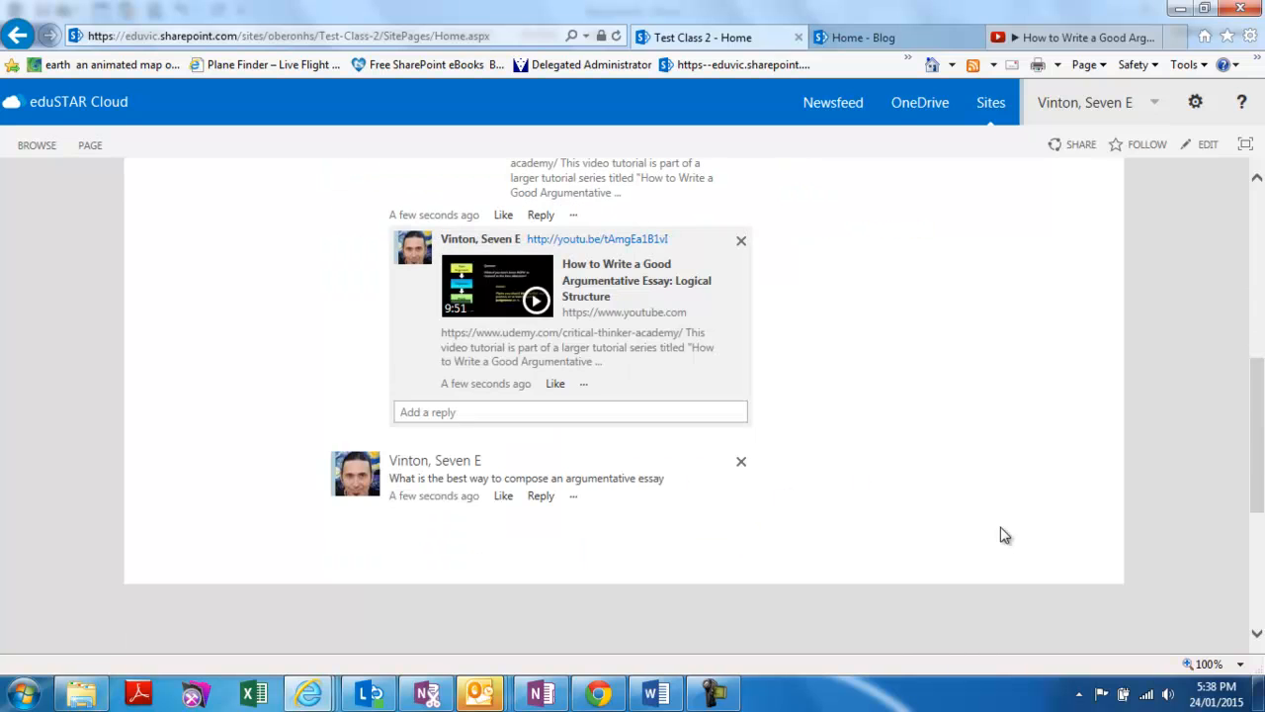
Step: Review the newsfeed conversations and the Wiki Pages list on the class Wiki page
{"action": "scroll", "coordinate": [1087, 415], "scroll_direction": "up", "scroll_amount": 2}
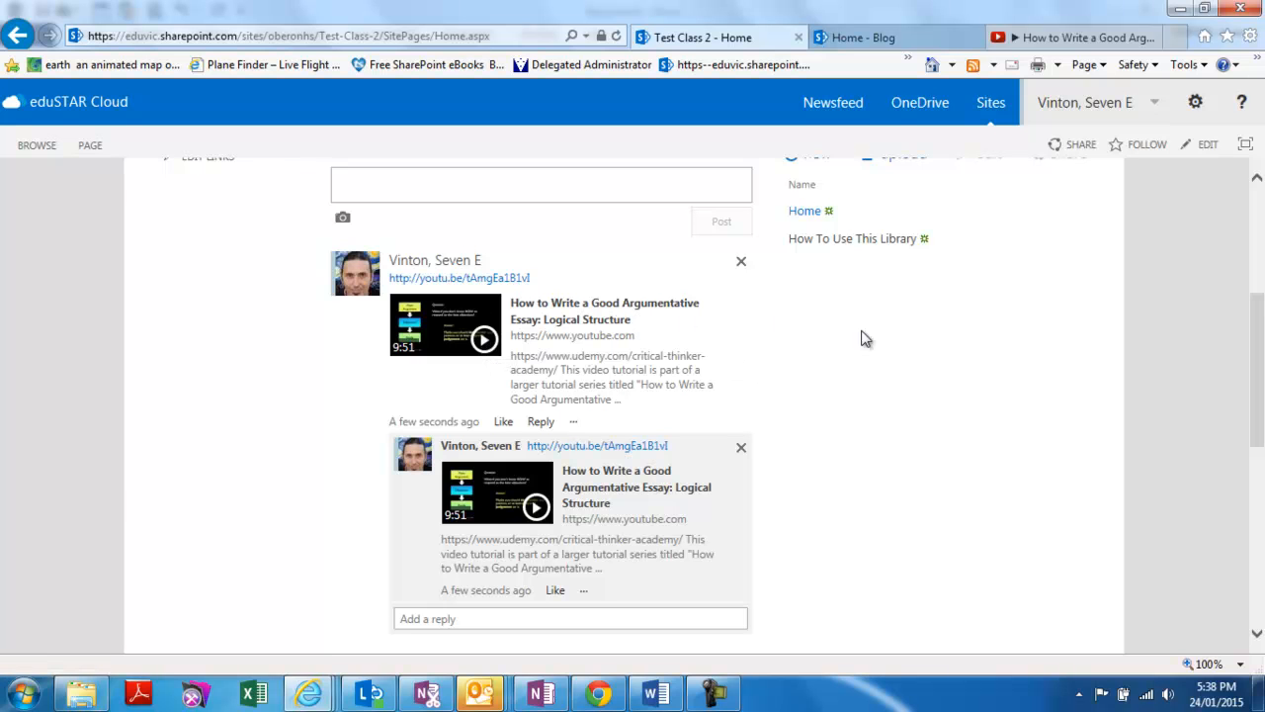
{"action": "left_click_drag", "start_coordinate": [1257, 348], "coordinate": [1257, 308]}
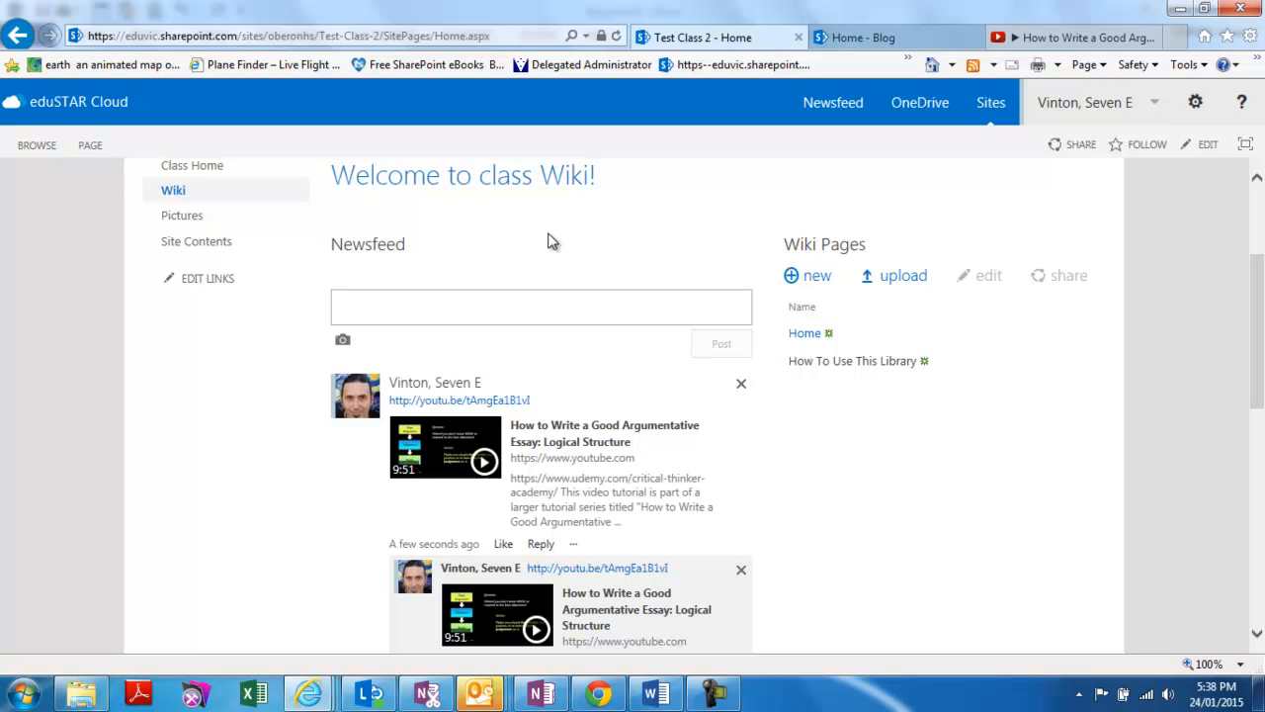
{"action": "scroll", "coordinate": [1263, 323], "scroll_direction": "up", "scroll_amount": 2}
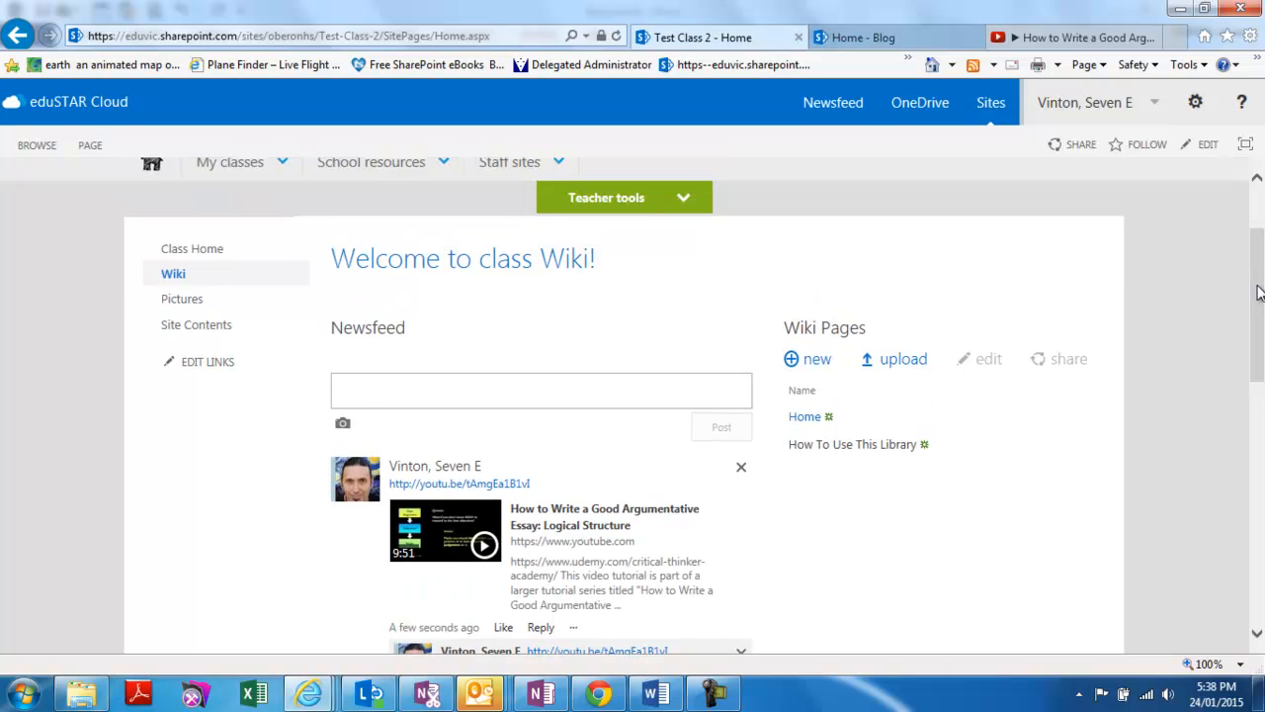
{"action": "scroll", "coordinate": [383, 412], "scroll_direction": "up", "scroll_amount": 2}
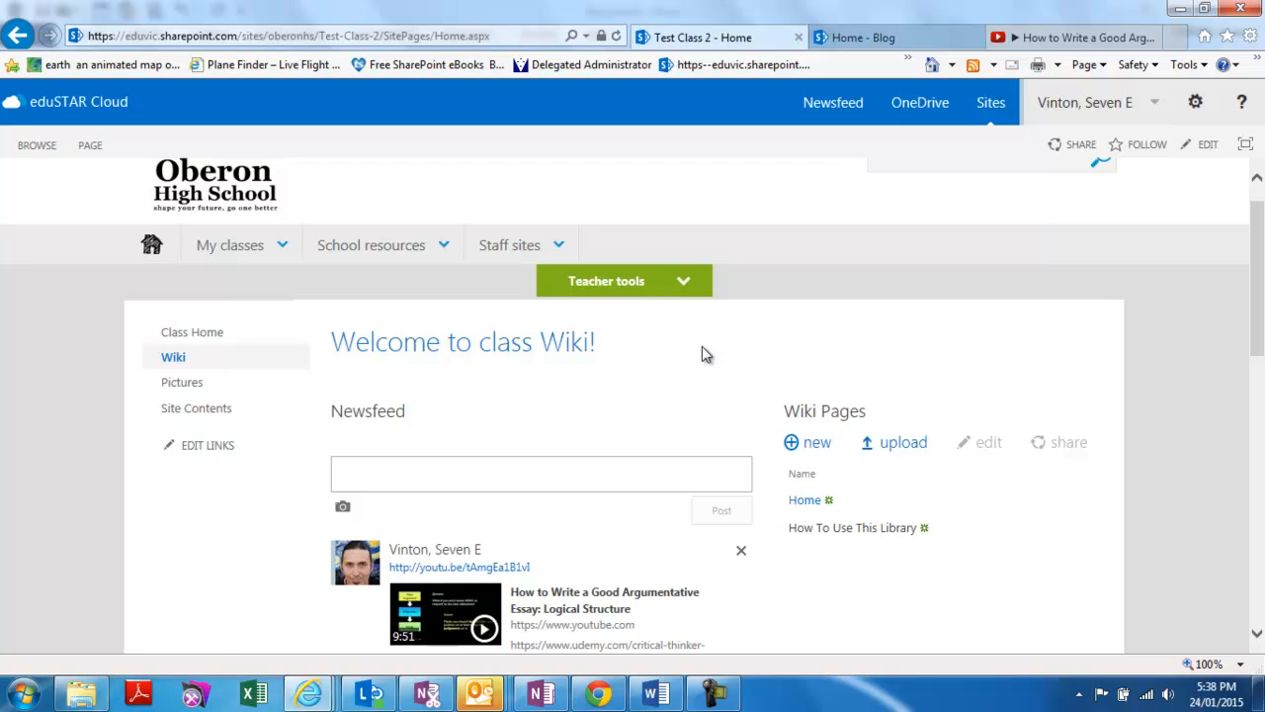
{"action": "left_click_drag", "start_coordinate": [1259, 257], "coordinate": [1259, 265]}
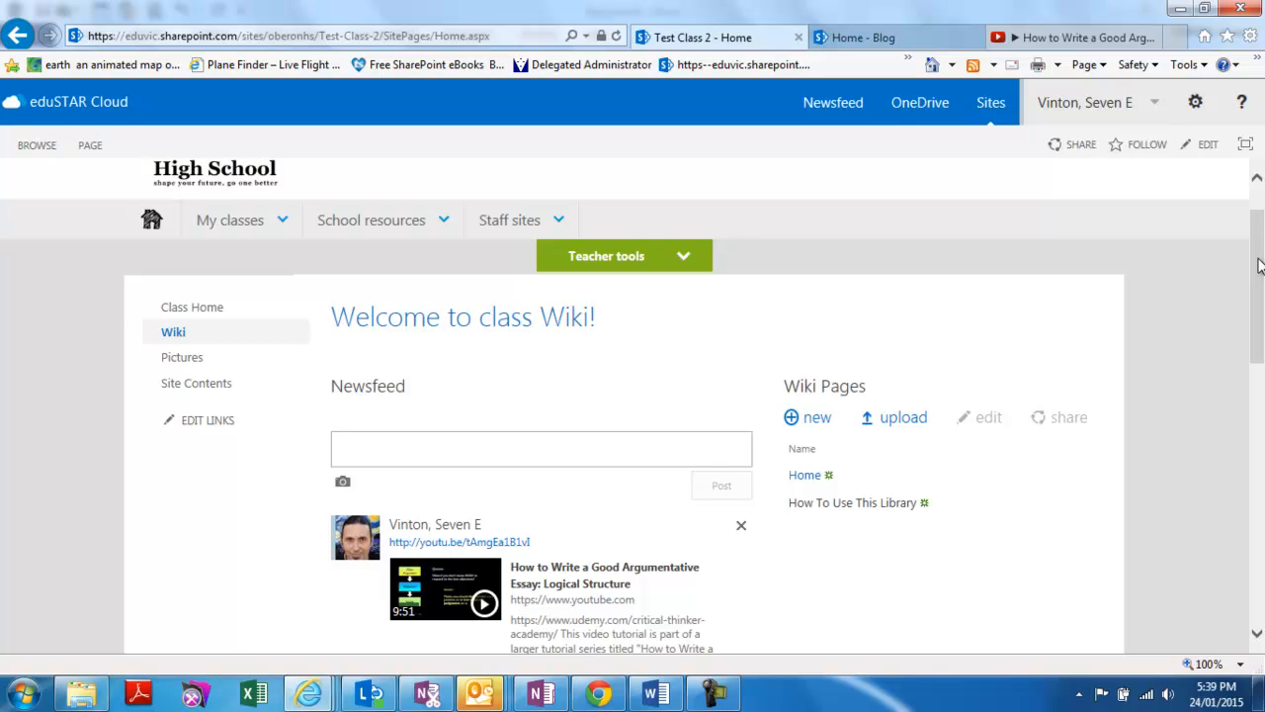
{"action": "left_click_drag", "start_coordinate": [1259, 265], "coordinate": [1259, 251]}
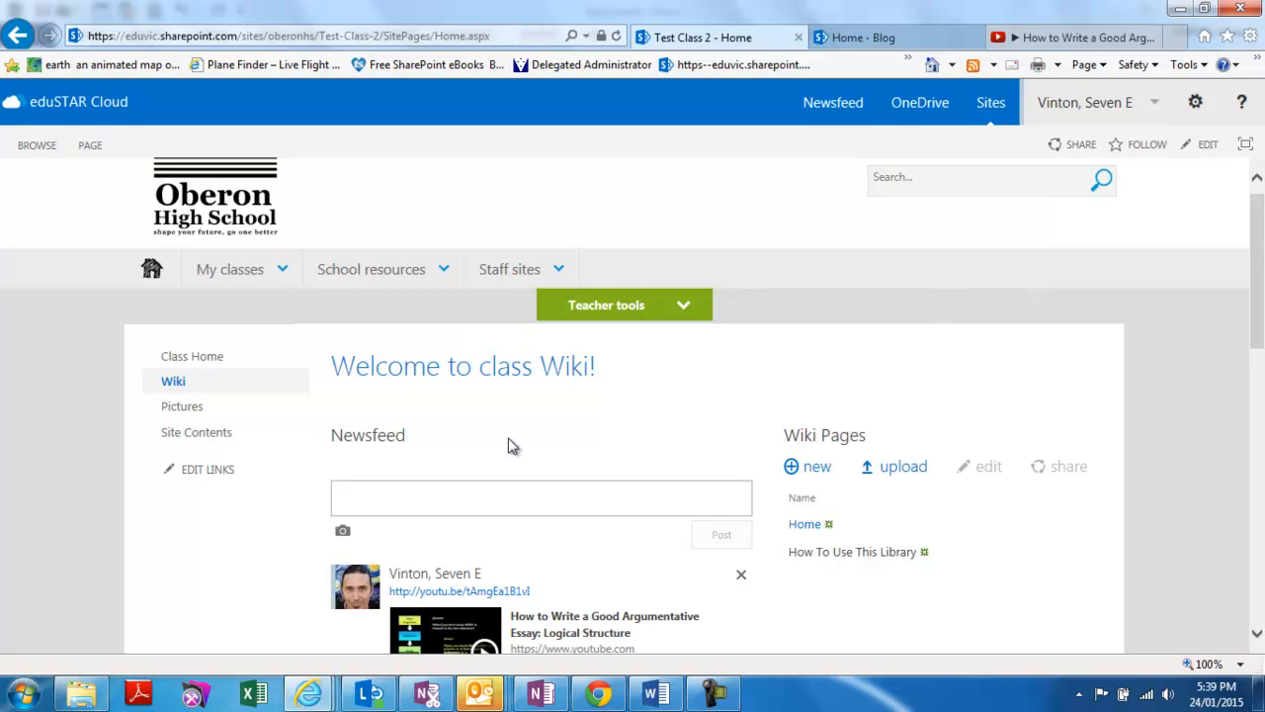
{"action": "left_click_drag", "start_coordinate": [1261, 264], "coordinate": [1260, 280]}
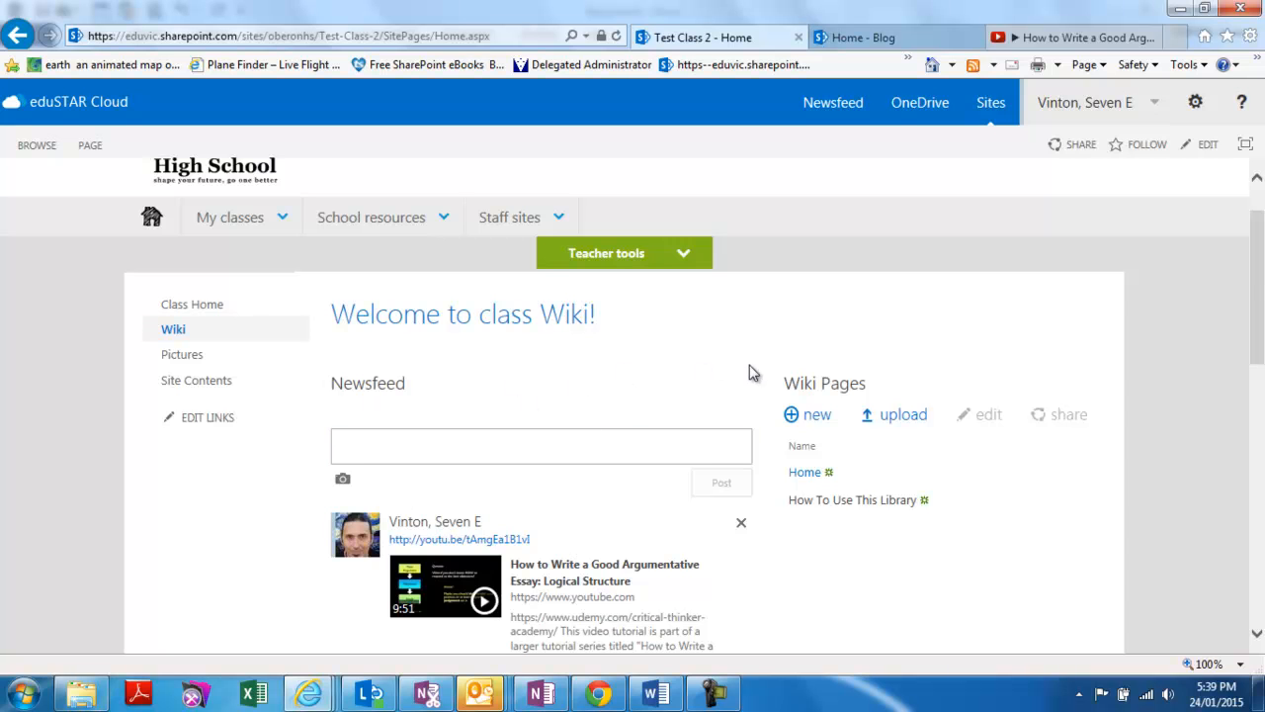
Step: Look over the Wiki newsfeed again and return to the Test Class 2 home page
{"action": "scroll", "coordinate": [1261, 278], "scroll_direction": "down", "scroll_amount": 3}
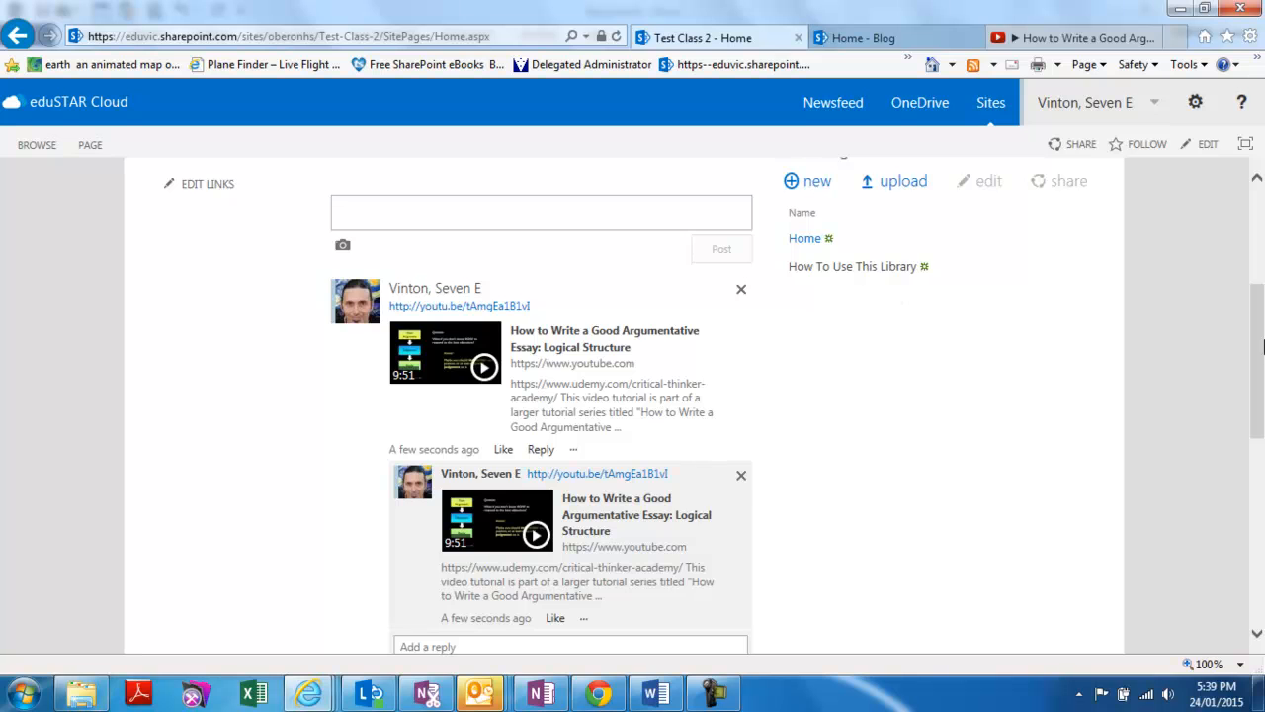
{"action": "scroll", "coordinate": [1262, 346], "scroll_direction": "up", "scroll_amount": 3}
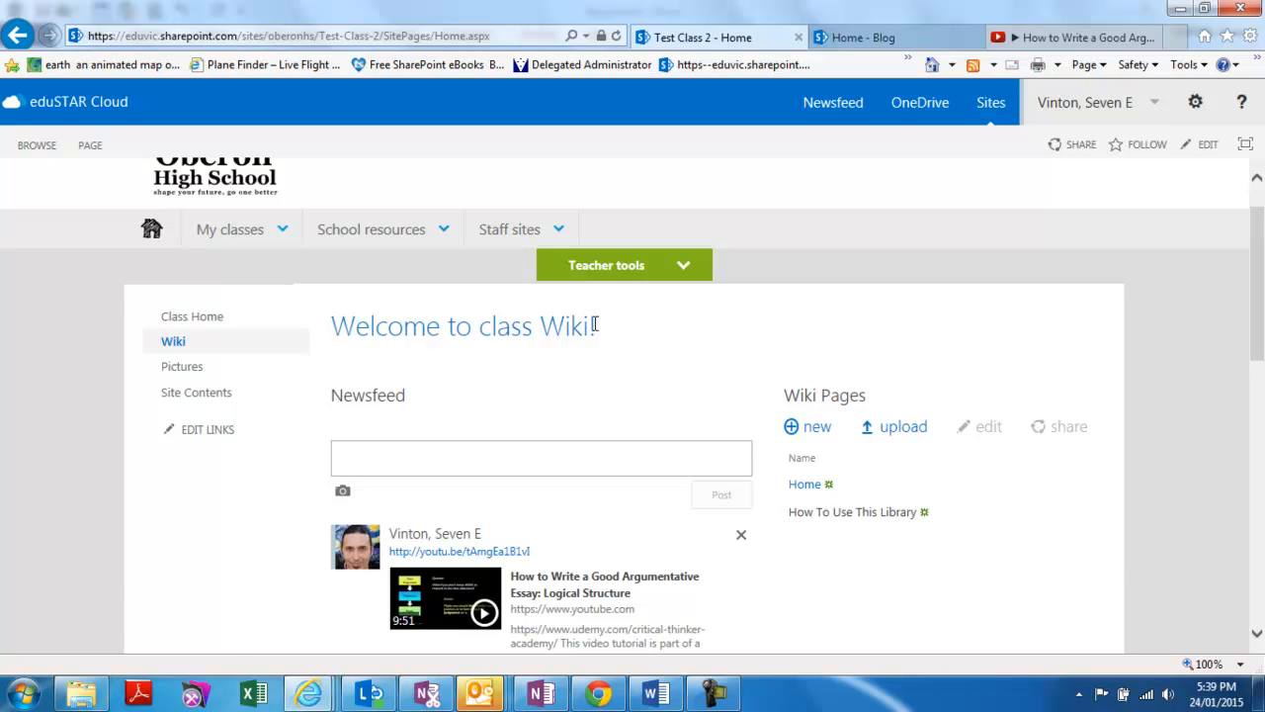
{"action": "left_click", "coordinate": [203, 319]}
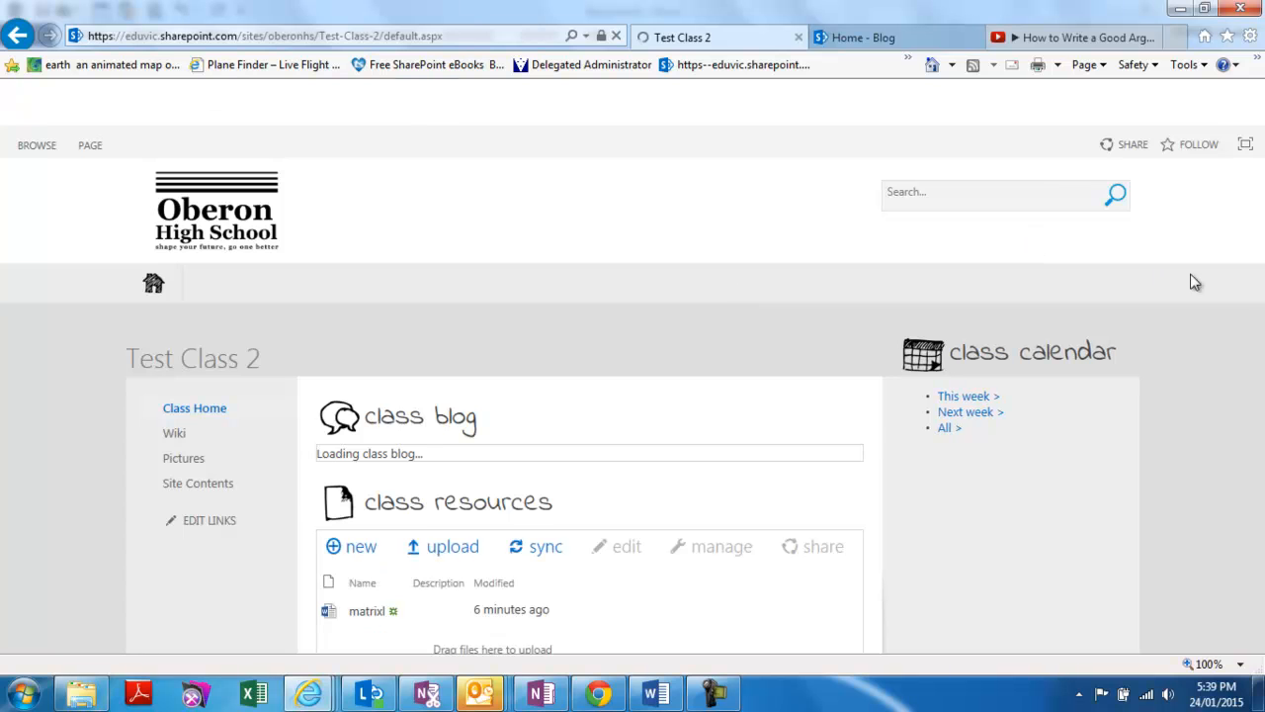
{"action": "mouse_move", "coordinate": [1261, 251]}
{"action": "left_mouse_down"}
{"action": "mouse_move", "coordinate": [1260, 297]}
{"action": "mouse_move", "coordinate": [1262, 233]}
{"action": "left_mouse_up"}
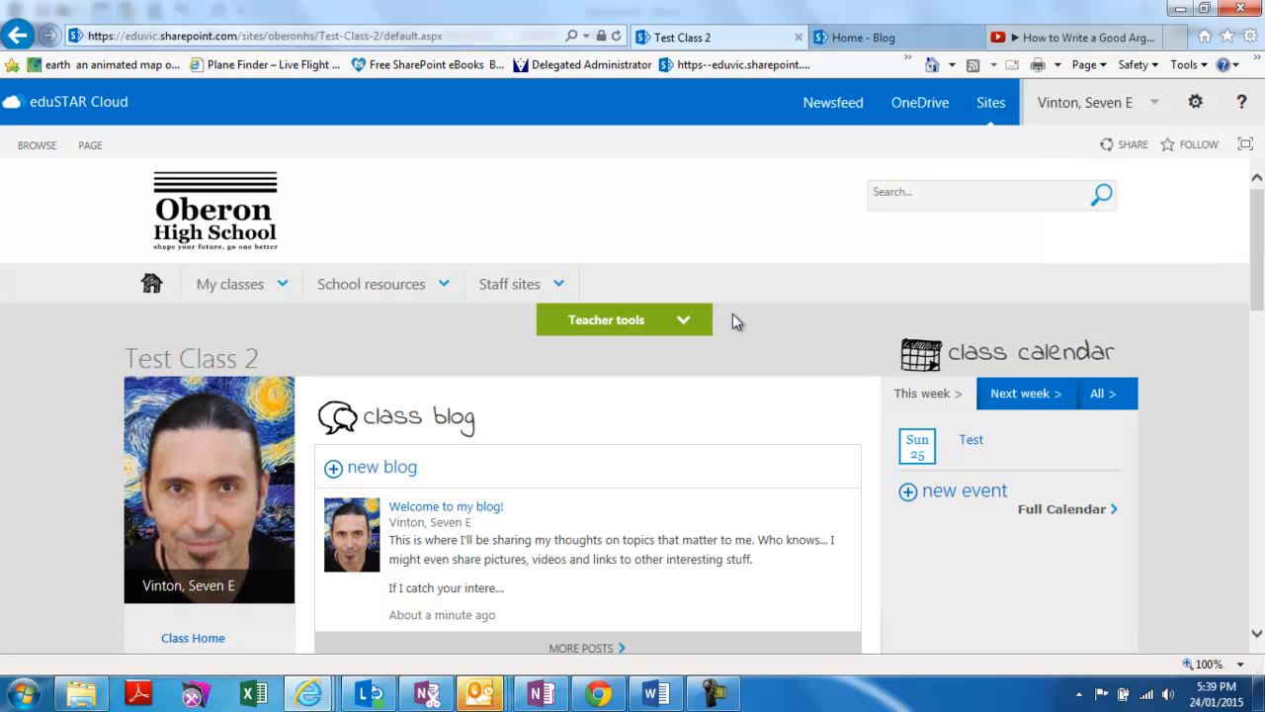
{"action": "left_click_drag", "start_coordinate": [733, 320], "coordinate": [845, 283]}
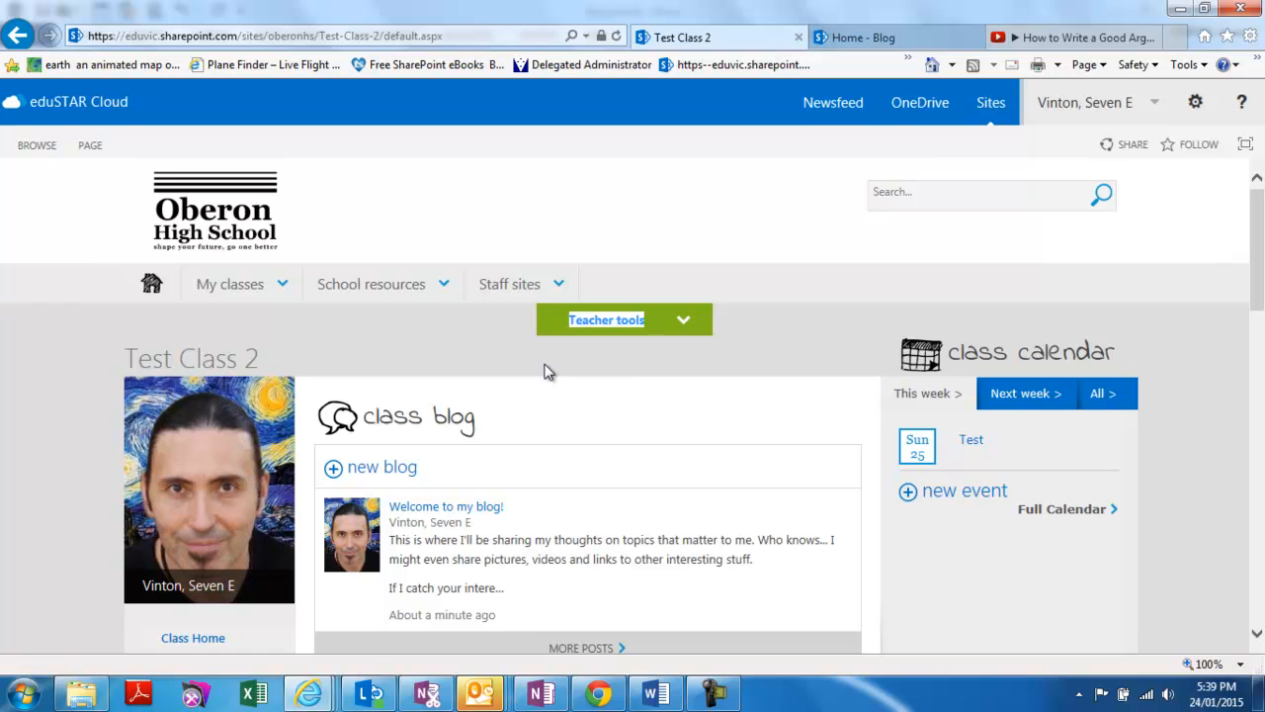
{"action": "left_click", "coordinate": [591, 360]}
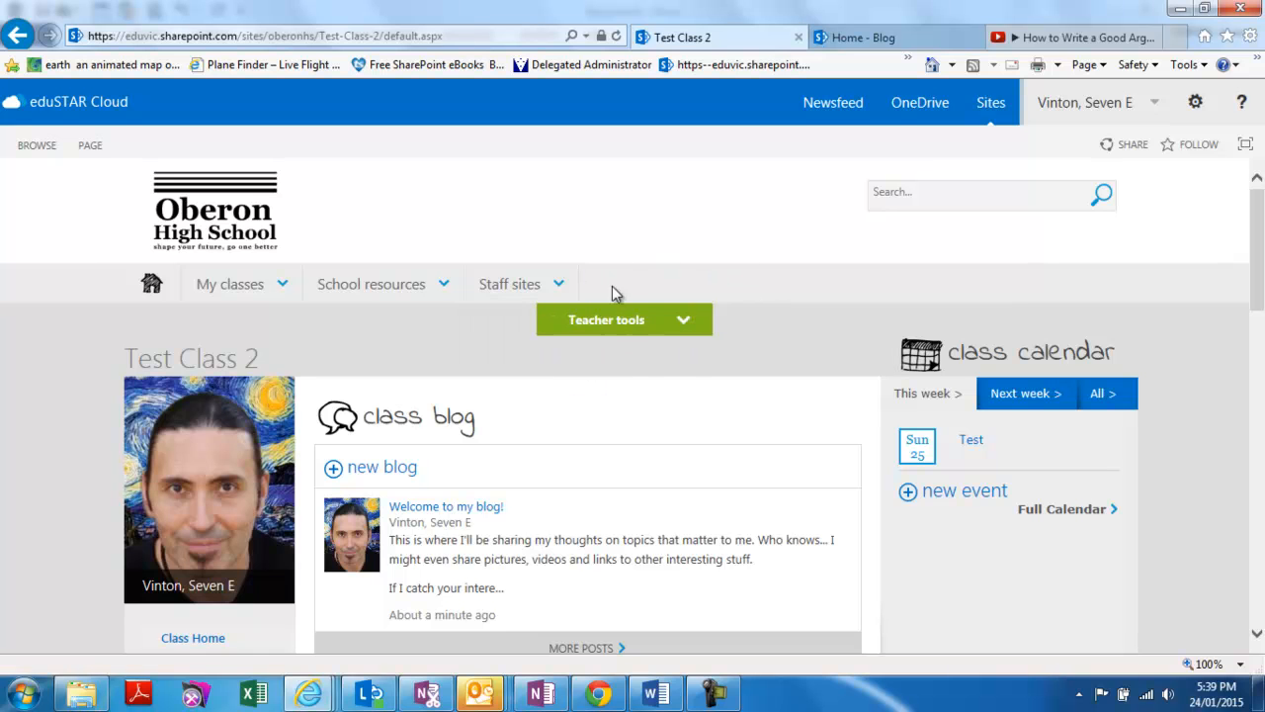
Step: Start adding students to the class with the teacher tools and enter the teacher's name as Class Teacher
{"action": "left_click", "coordinate": [679, 320]}
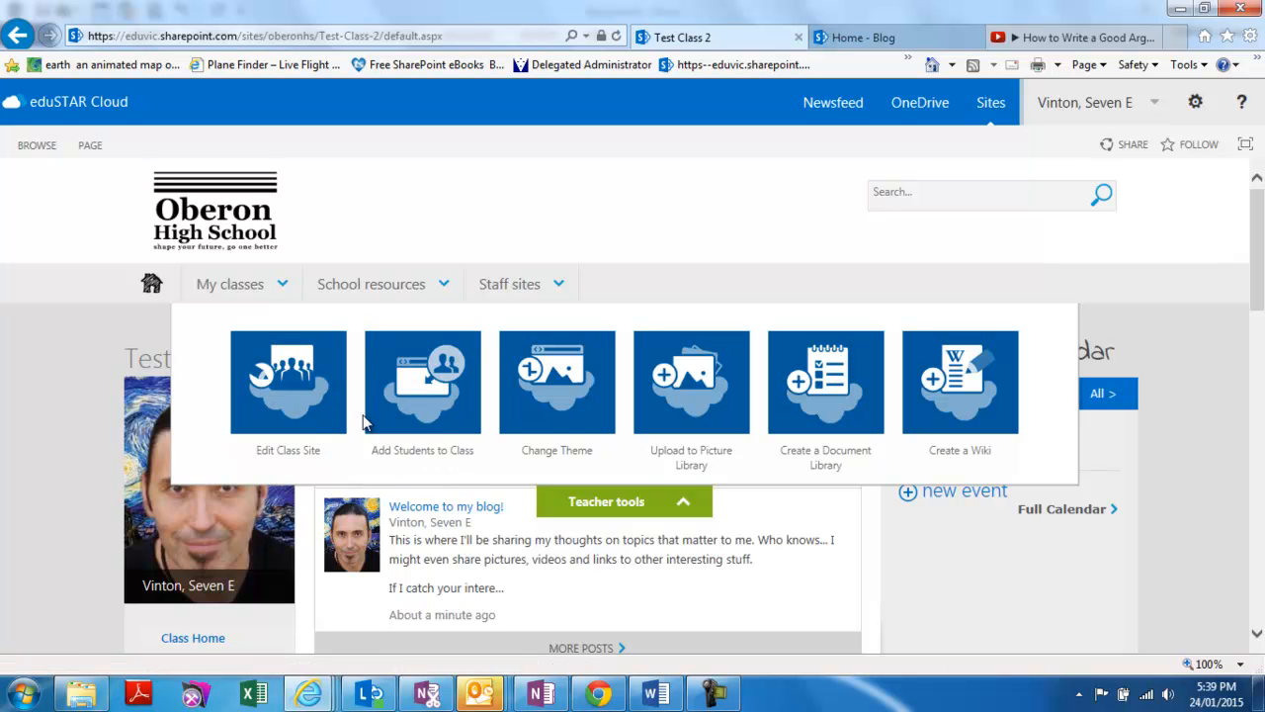
{"action": "left_click", "coordinate": [425, 391]}
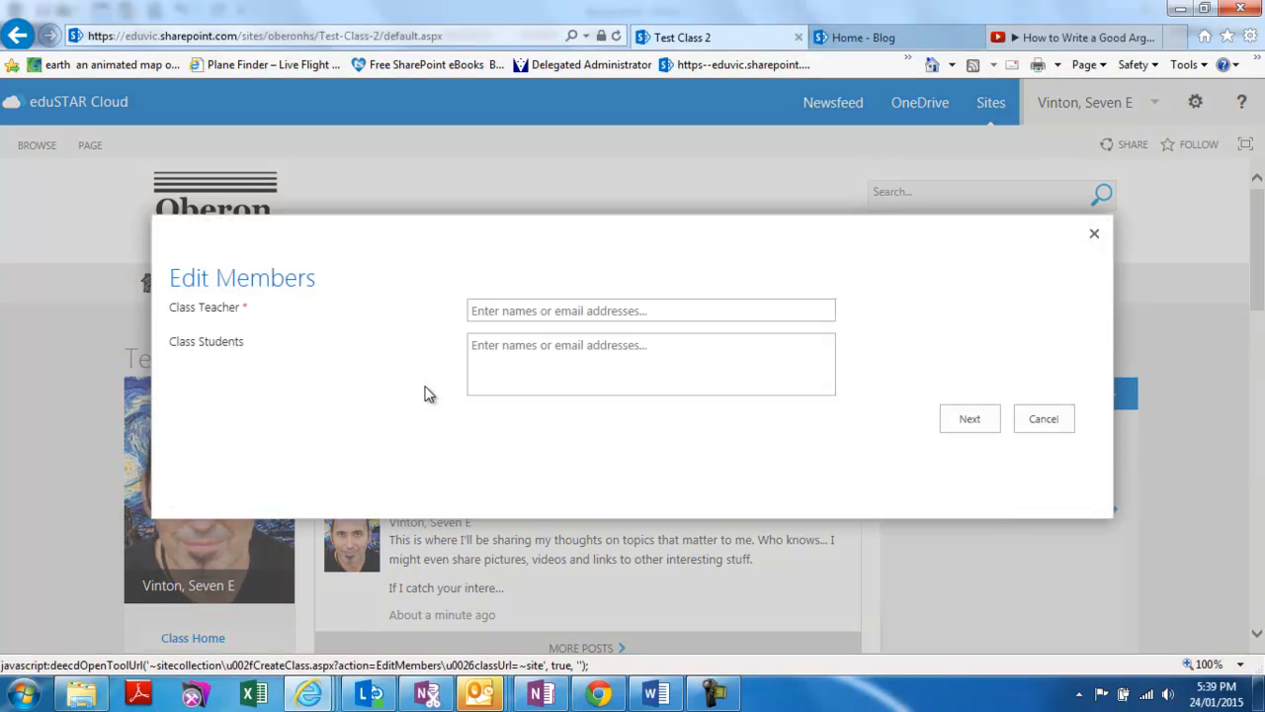
{"action": "left_click", "coordinate": [504, 311]}
{"action": "type", "text": "vint"}
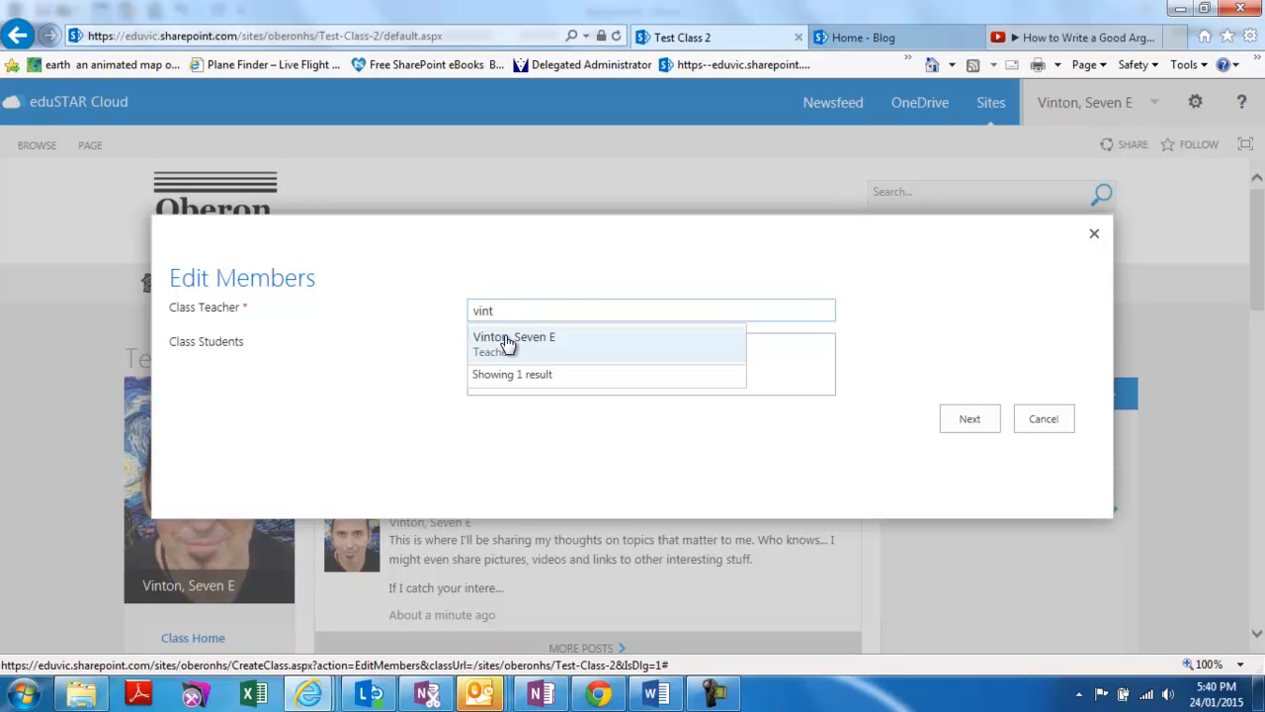
{"action": "left_click", "coordinate": [509, 341]}
Step: Add the Student02 test account to the Class Students and submit the member changes
{"action": "left_click", "coordinate": [513, 356]}
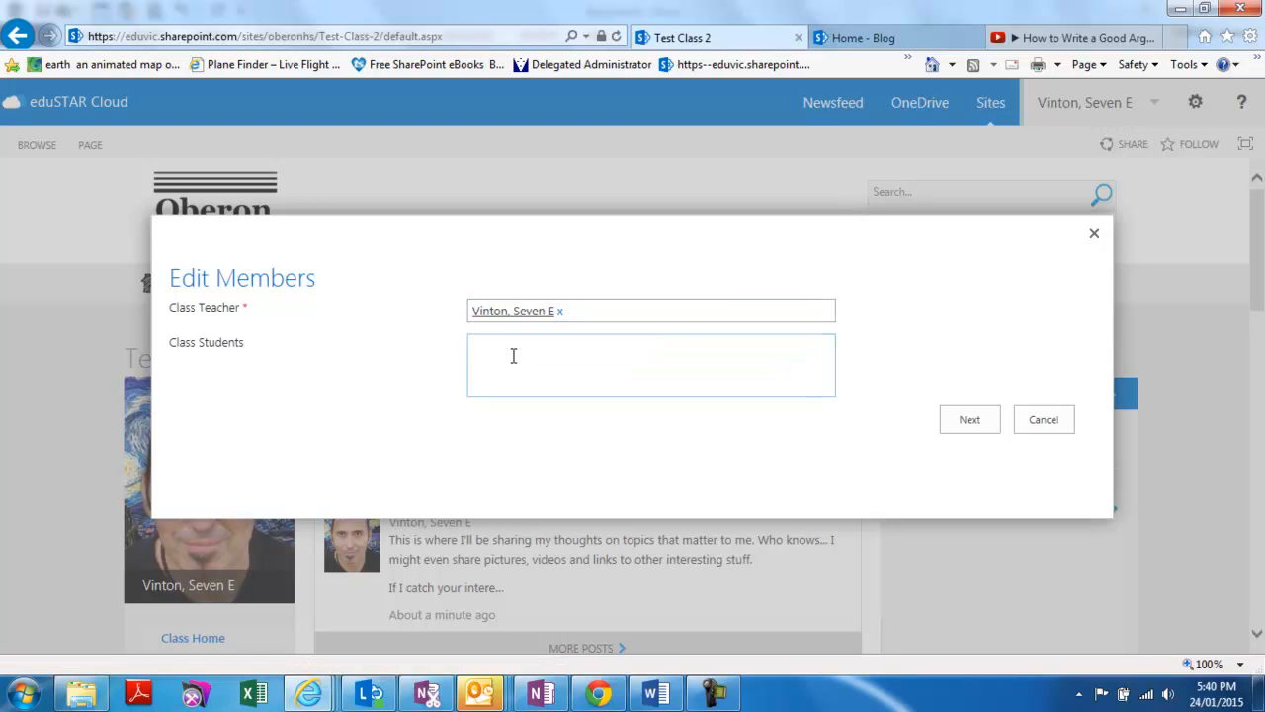
{"action": "type", "text": "t00"}
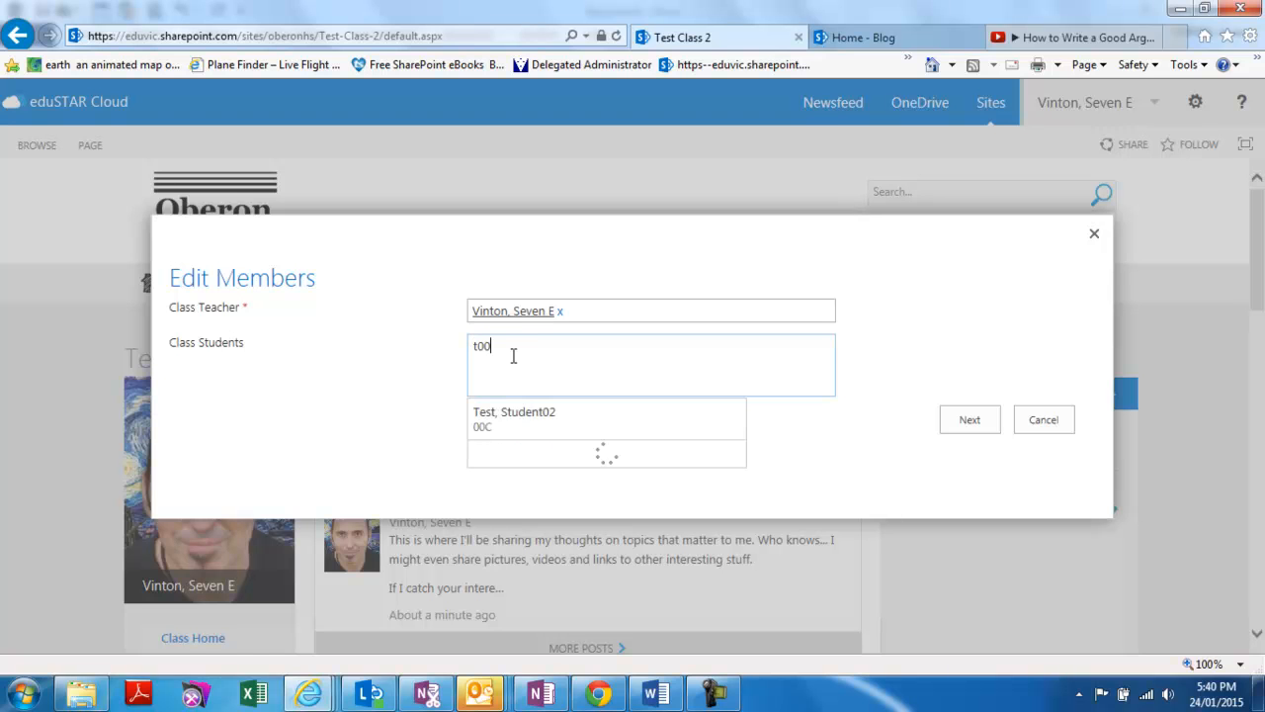
{"action": "left_click", "coordinate": [519, 414]}
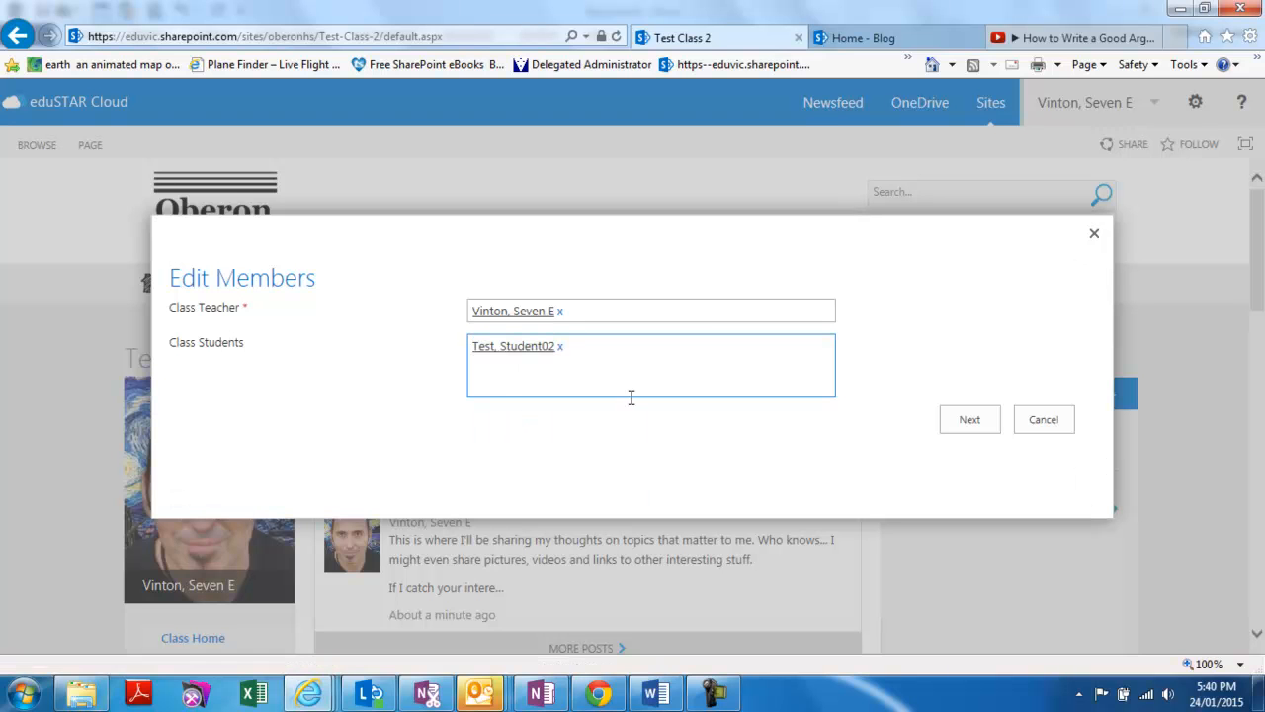
{"action": "left_click", "coordinate": [970, 420]}
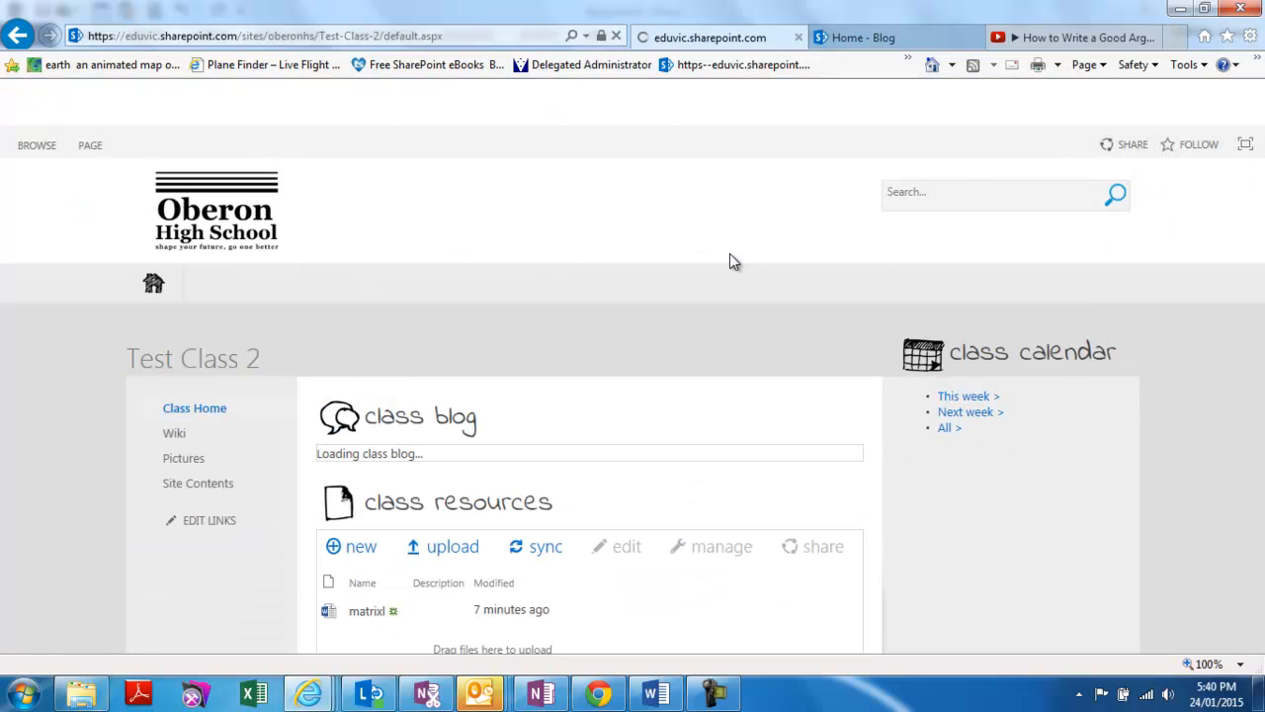
Step: Switch to the student's view of Test Class 2 in Chrome and examine the Submit my work form without submitting anything
{"action": "left_click_drag", "start_coordinate": [1261, 249], "coordinate": [1262, 241]}
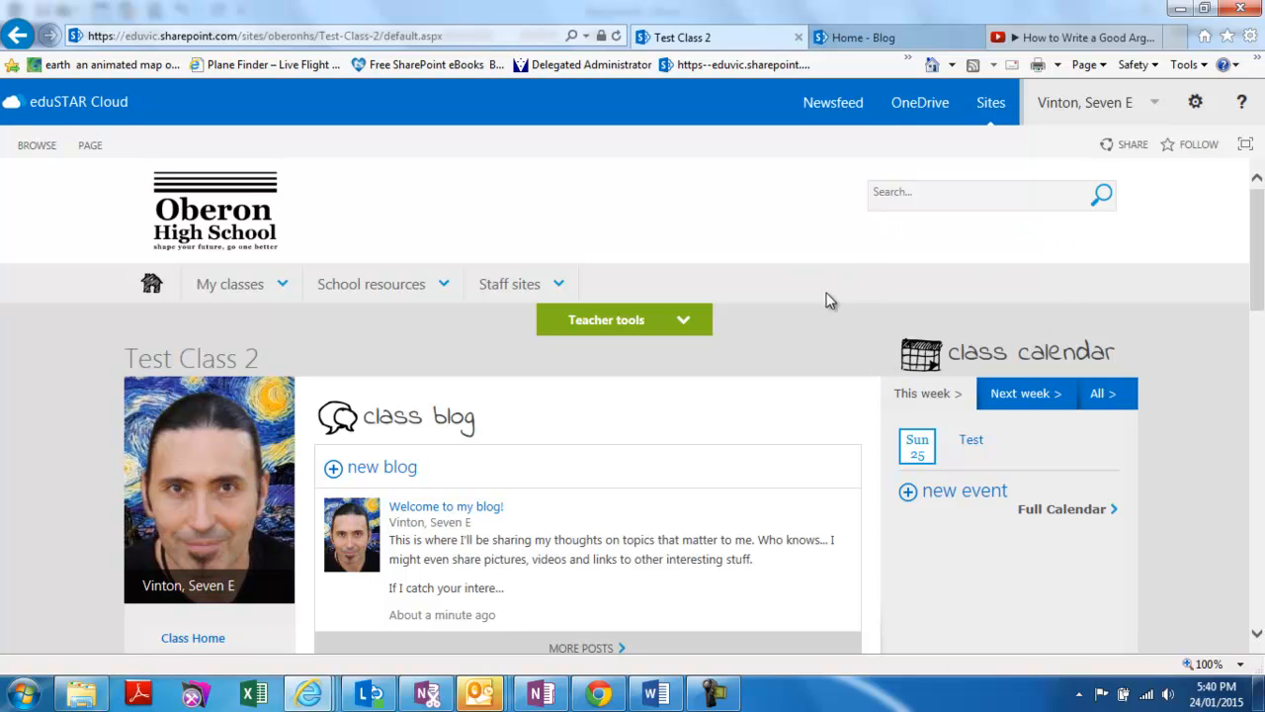
{"action": "mouse_move", "coordinate": [1261, 269]}
{"action": "left_mouse_down"}
{"action": "mouse_move", "coordinate": [1261, 284]}
{"action": "mouse_move", "coordinate": [1261, 270]}
{"action": "left_mouse_up"}
{"action": "left_click", "coordinate": [599, 694]}
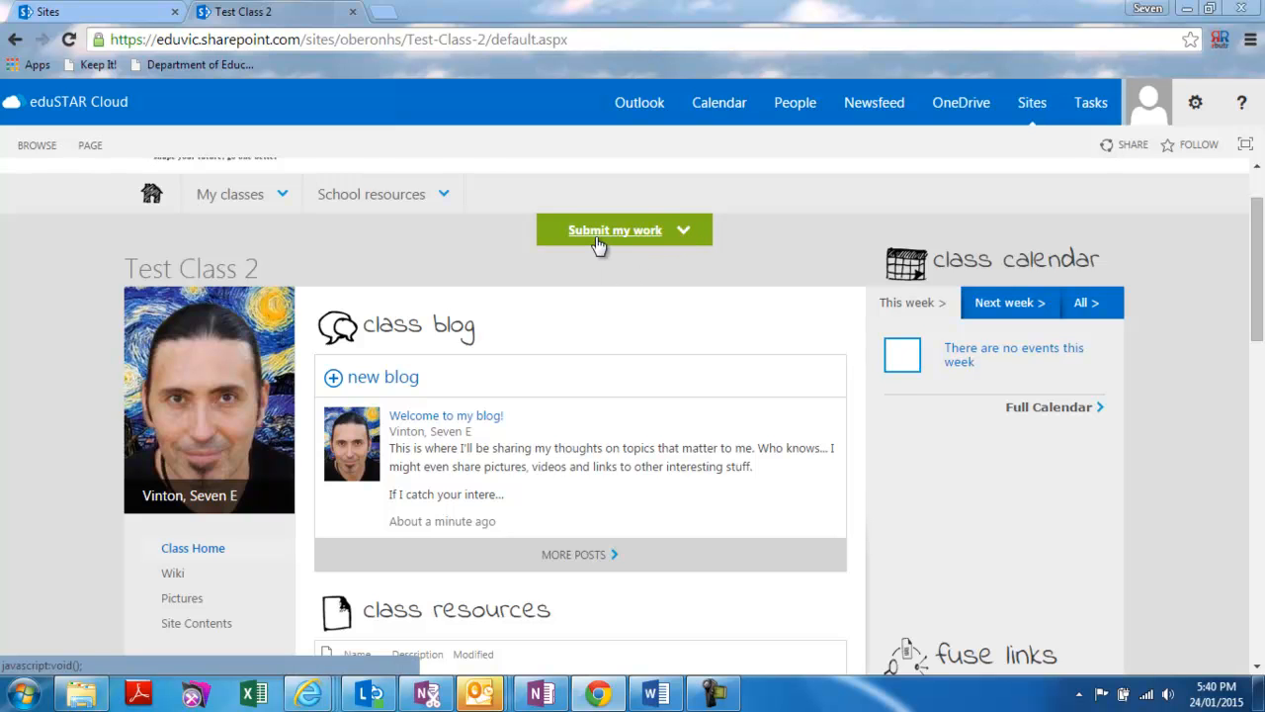
{"action": "left_click", "coordinate": [687, 234]}
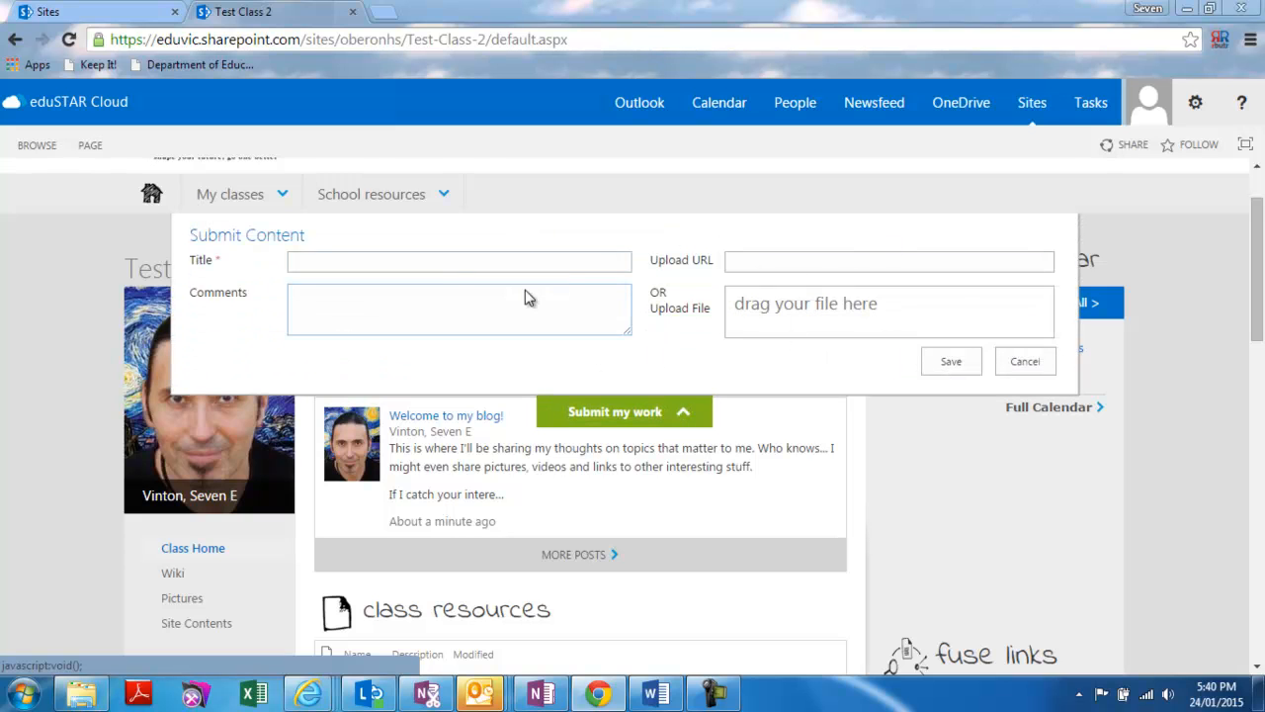
{"action": "left_click", "coordinate": [1018, 363]}
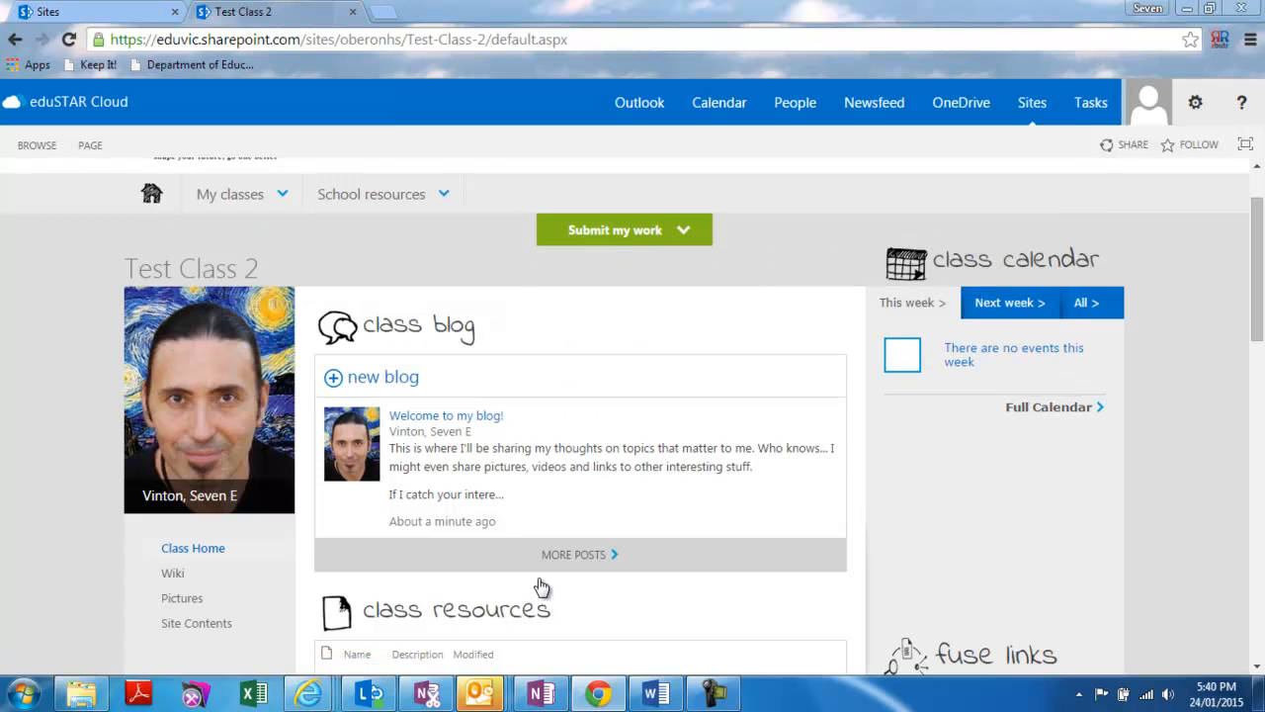
Step: Switch back to the teacher's view in Internet Explorer and open the site contents of Test Class 2
{"action": "mouse_move", "coordinate": [309, 698]}
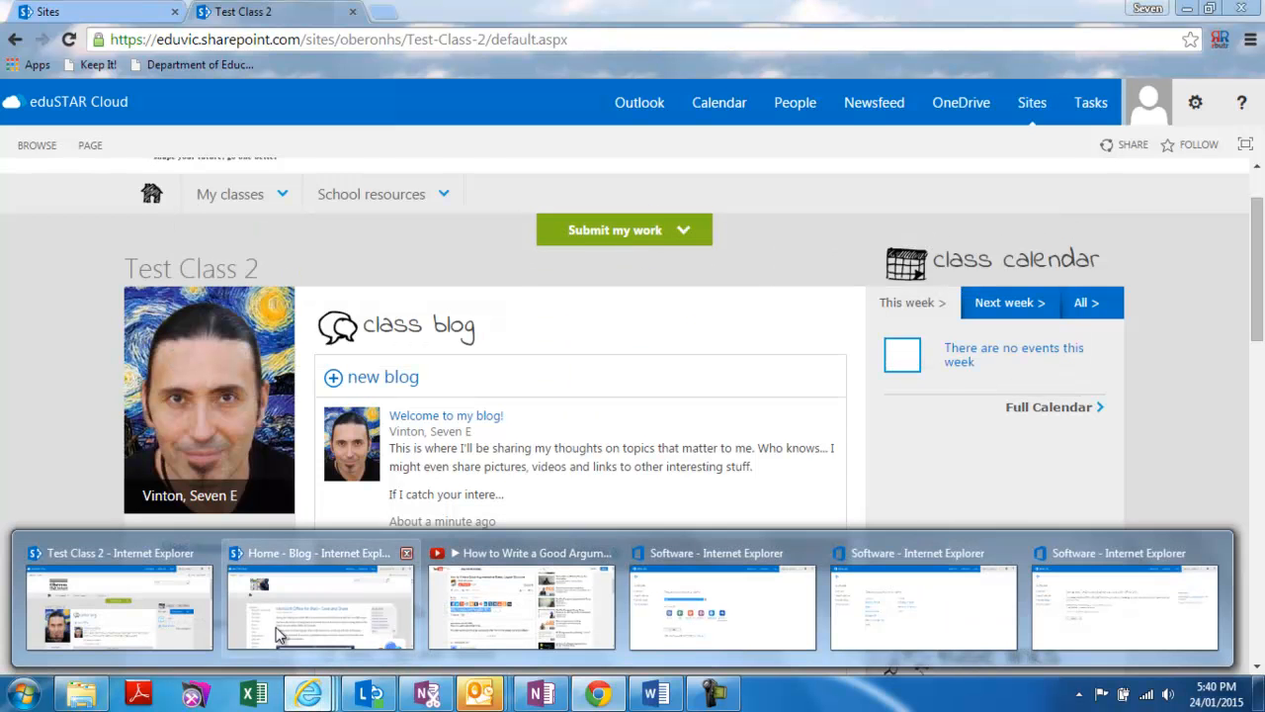
{"action": "left_click", "coordinate": [175, 621]}
{"action": "left_click_drag", "start_coordinate": [1260, 263], "coordinate": [1260, 328]}
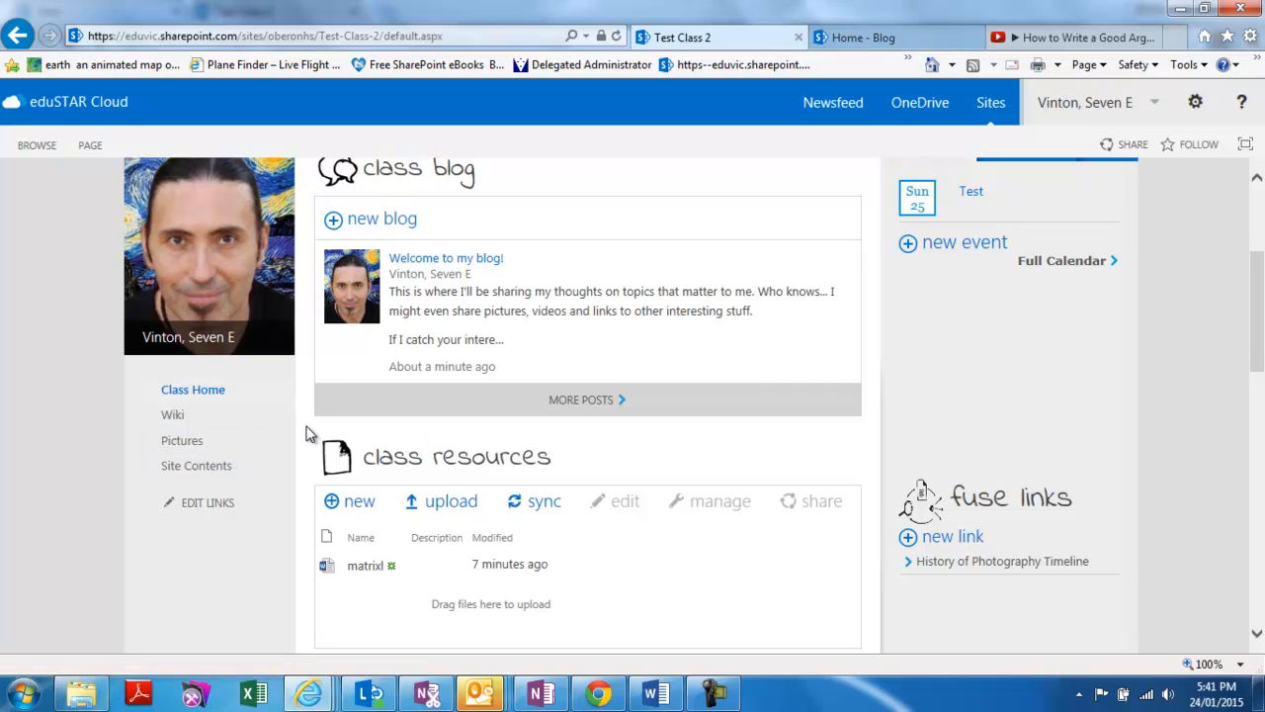
{"action": "left_click", "coordinate": [201, 476]}
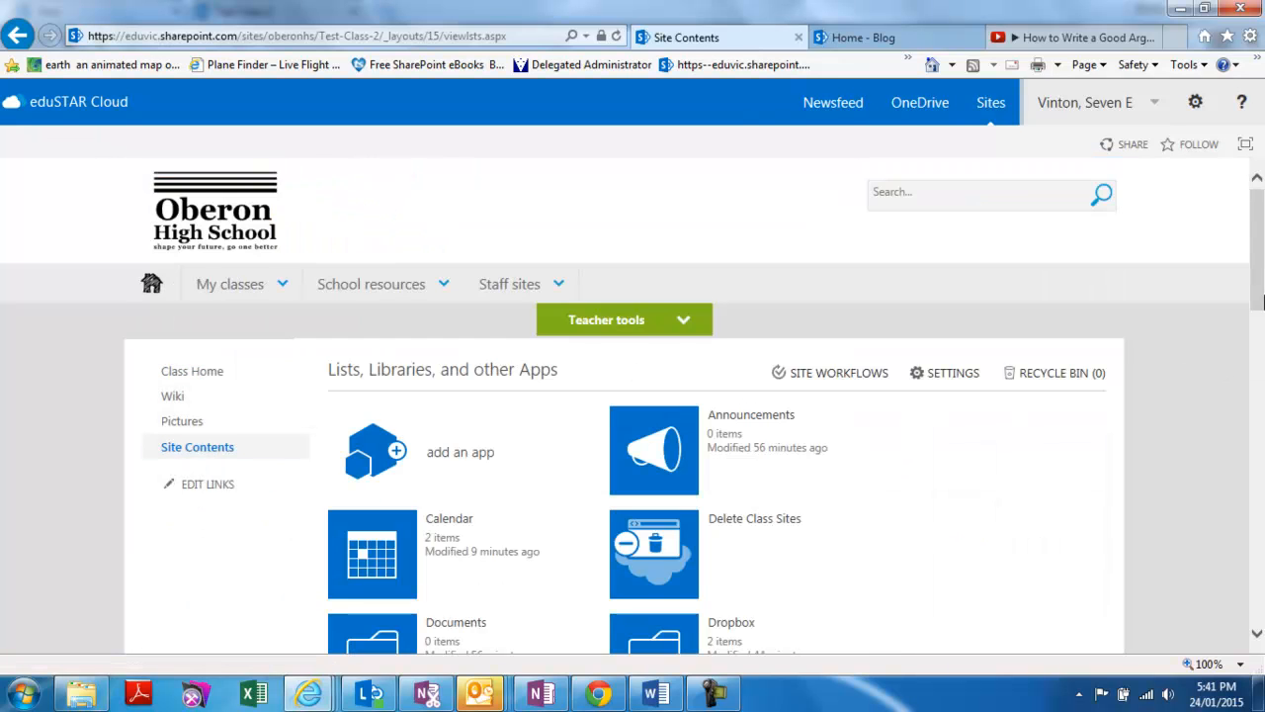
Step: Open the class Dropbox library, examine the files in the student's submission folder, and go back to the library
{"action": "left_click_drag", "start_coordinate": [1260, 302], "coordinate": [1260, 395]}
{"action": "left_click", "coordinate": [672, 263]}
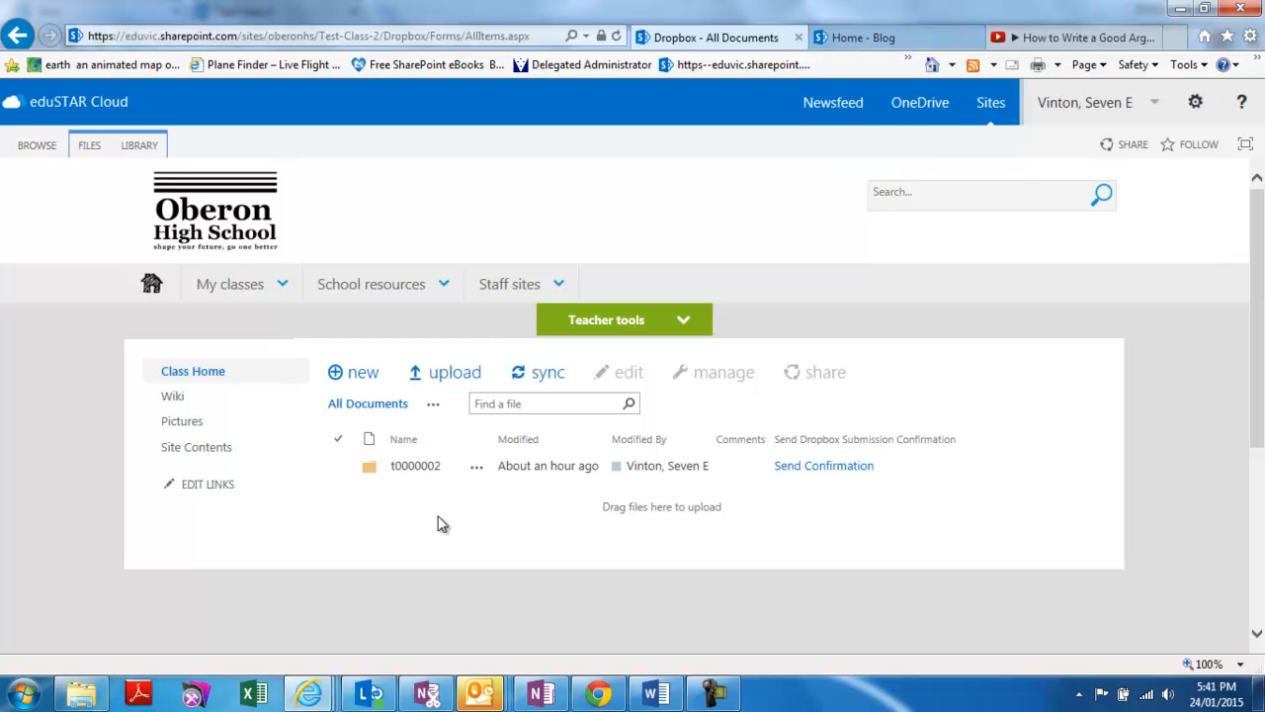
{"action": "left_click", "coordinate": [425, 469]}
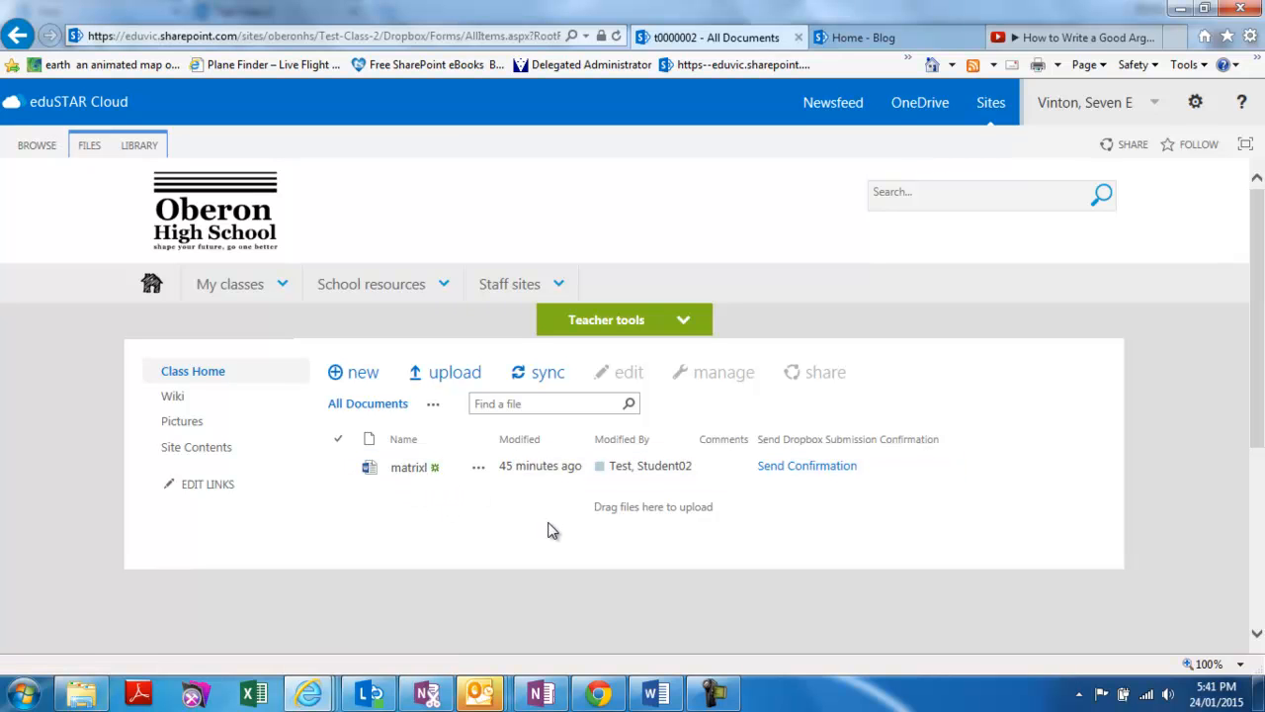
{"action": "left_click", "coordinate": [17, 34]}
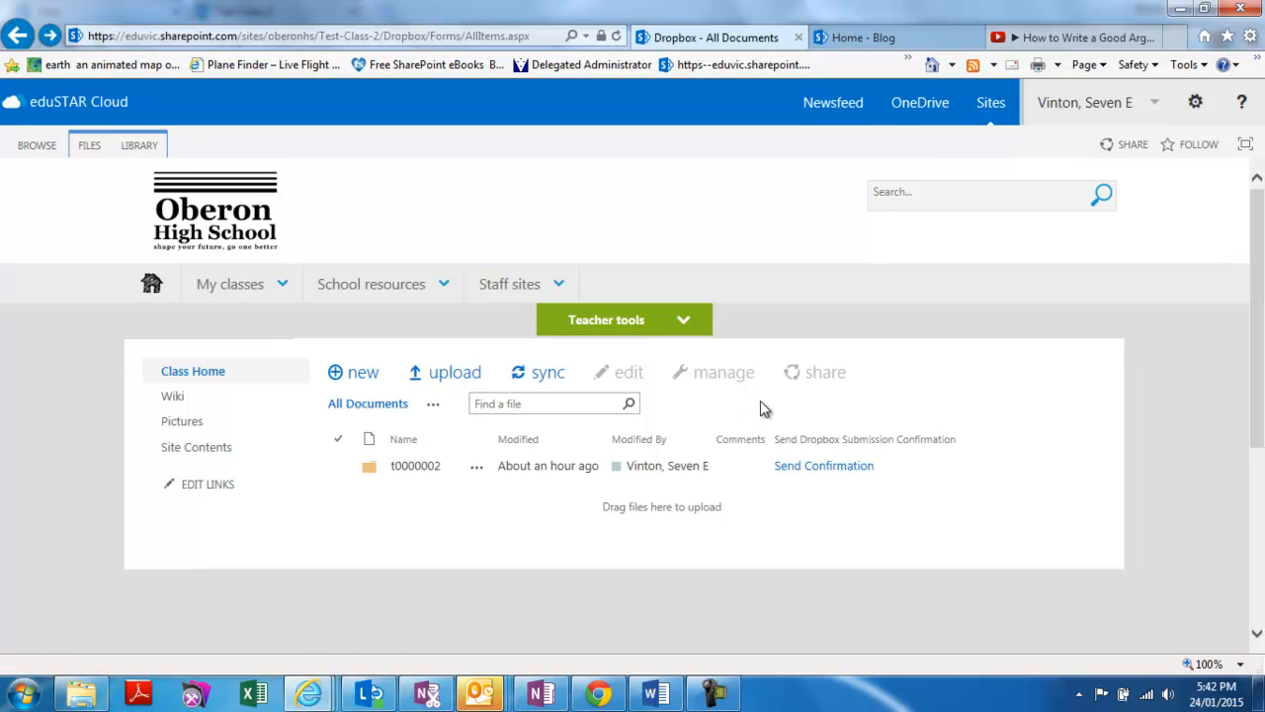
Step: Return to the class home page and open the Sites overview
{"action": "left_click", "coordinate": [203, 371]}
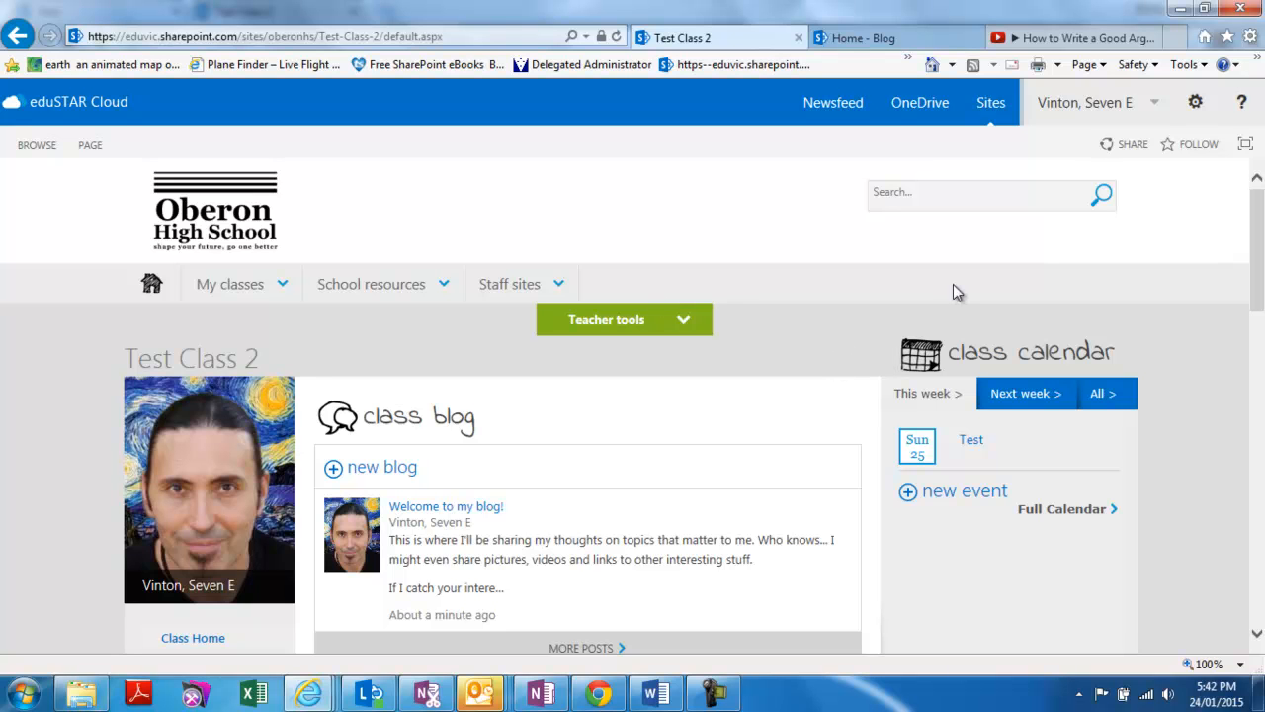
{"action": "left_click", "coordinate": [992, 105]}
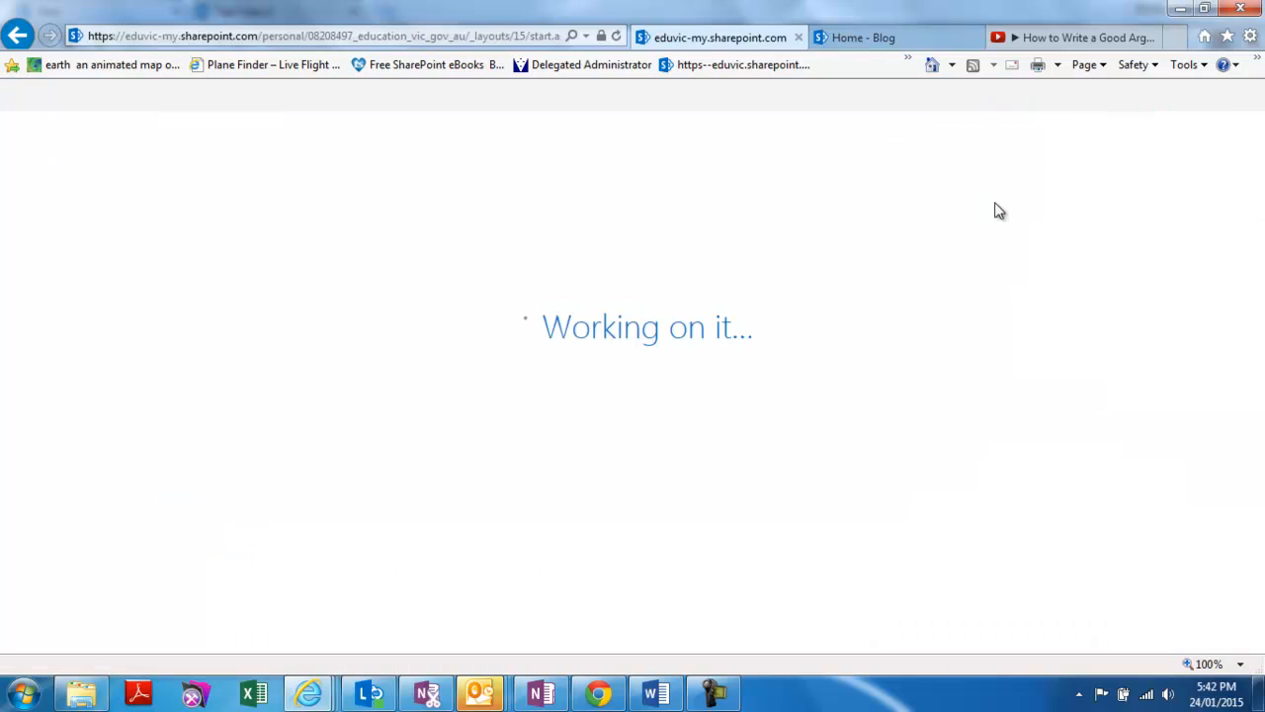